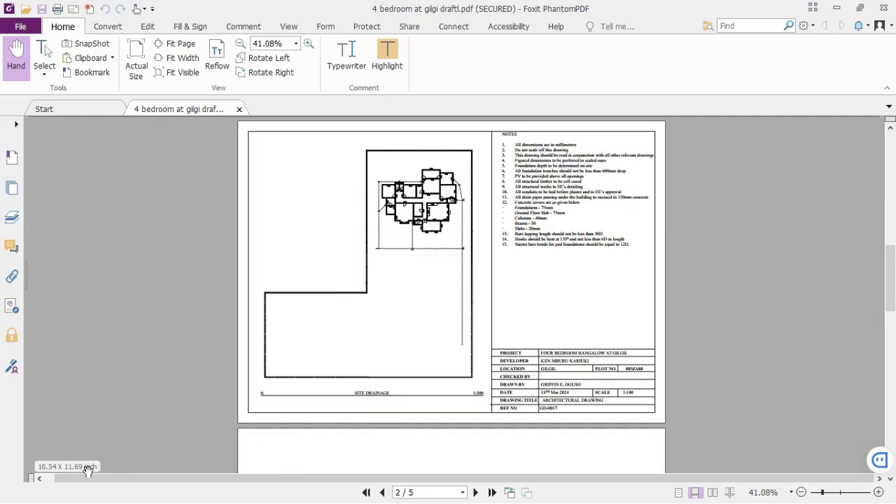
Examine the Door and Openings Schedule on page 1 of the PDF drawing, including its names, descriptions, quantities and W x H sizes
click(103, 476)
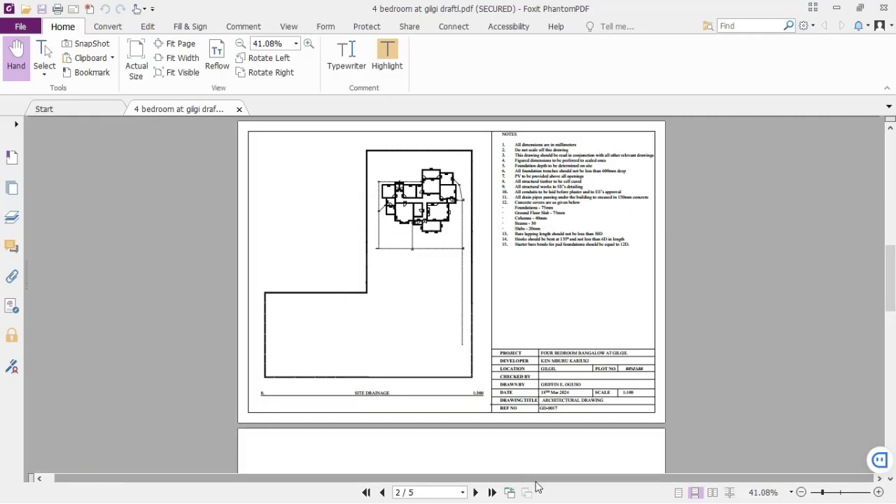
click(536, 482)
scroll(625, 294, up, 5)
scroll(710, 242, up, 6)
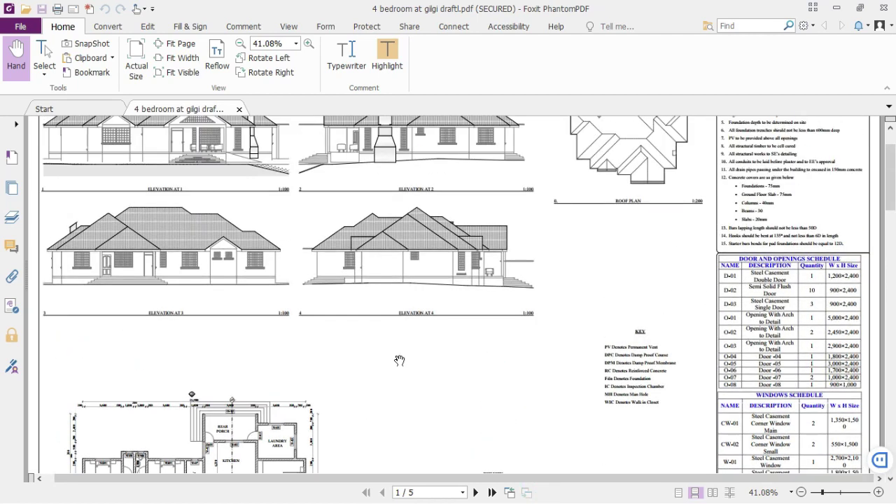
click(79, 480)
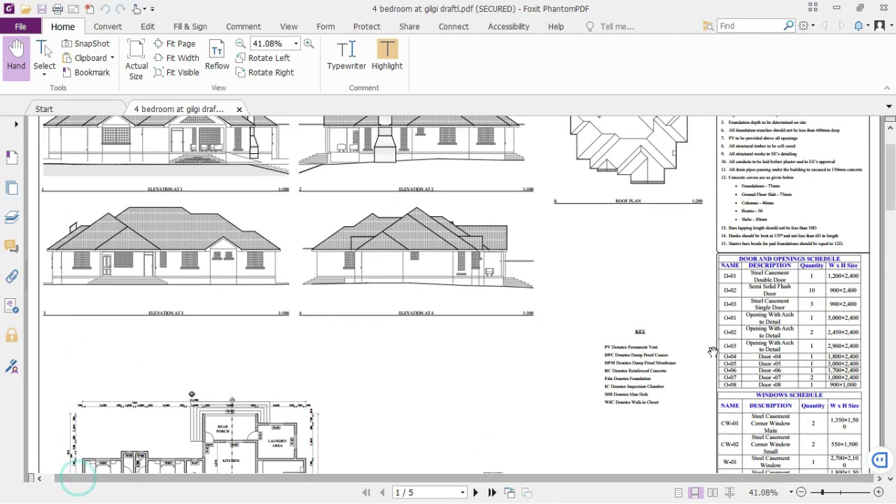
ctrl+scroll(773, 339, up, 4)
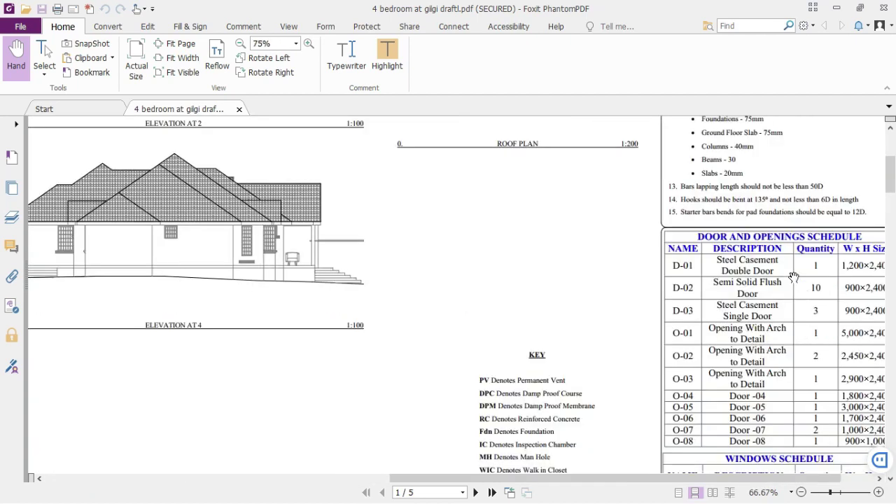
ctrl+scroll(789, 250, up, 1)
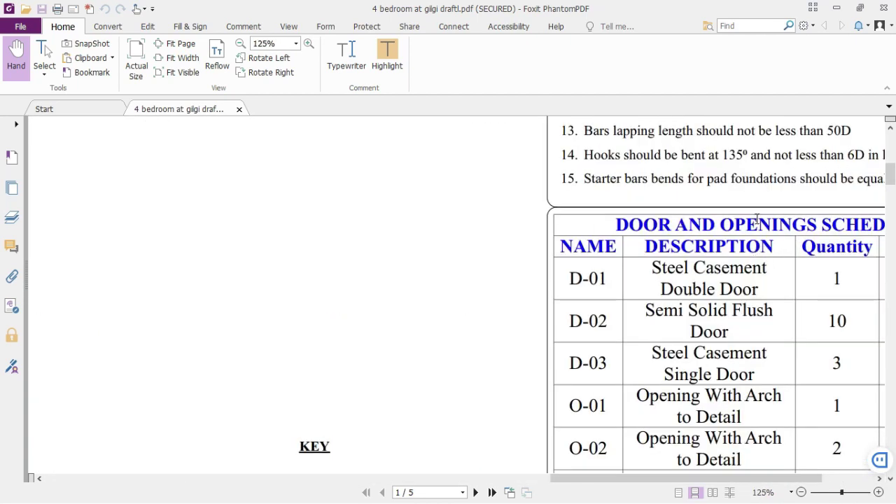
scroll(757, 219, down, 2)
scroll(748, 159, down, 4)
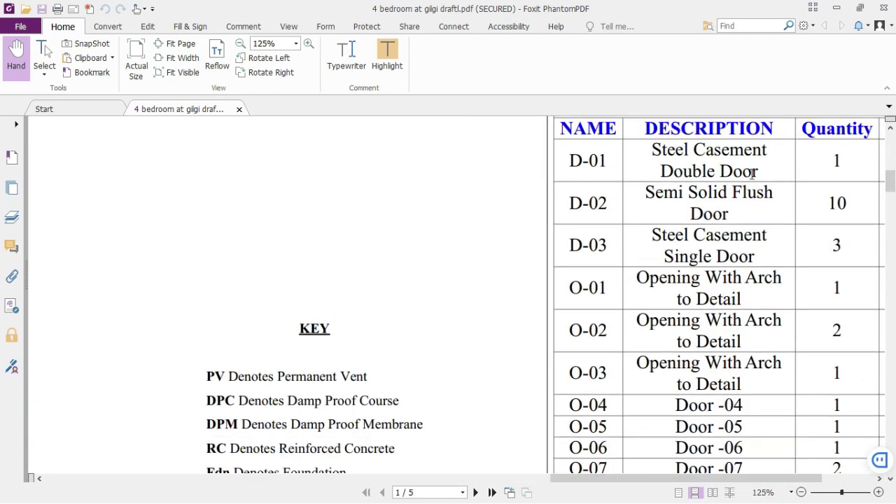
scroll(753, 173, up, 3)
scroll(752, 173, up, 3)
scroll(753, 175, down, 4)
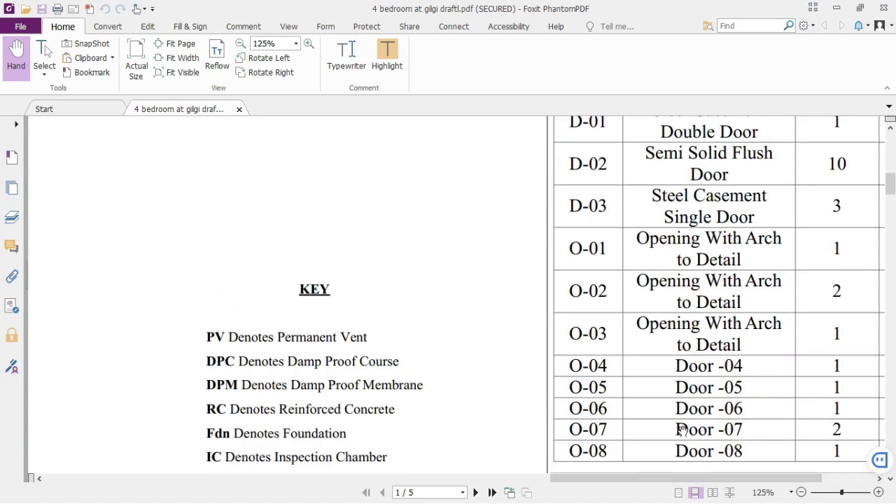
scroll(647, 479, right, 3)
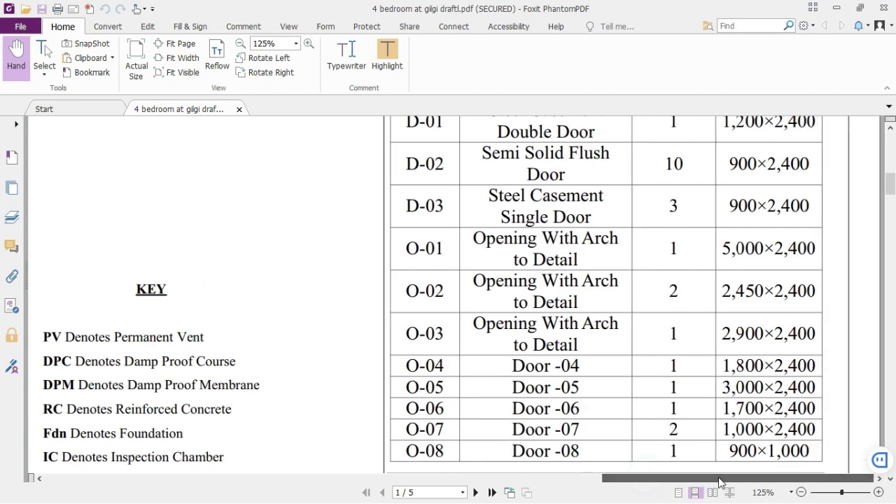
scroll(728, 451, up, 9)
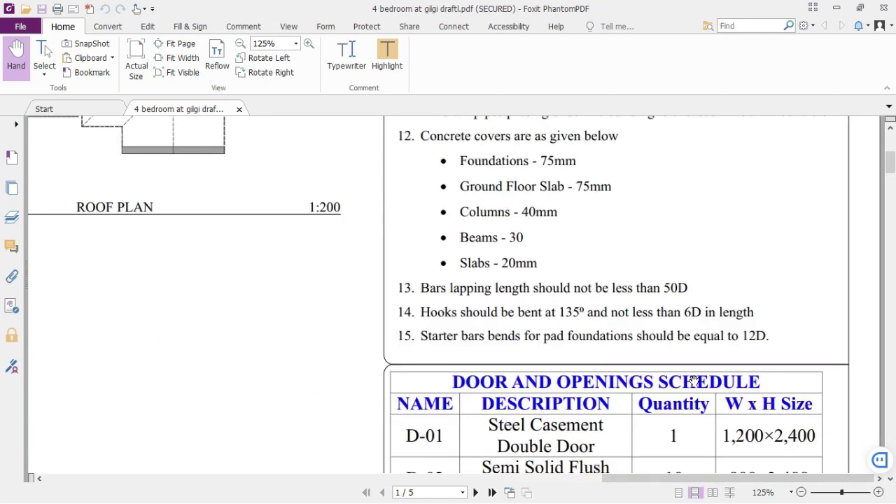
scroll(683, 329, down, 4)
scroll(688, 296, down, 3)
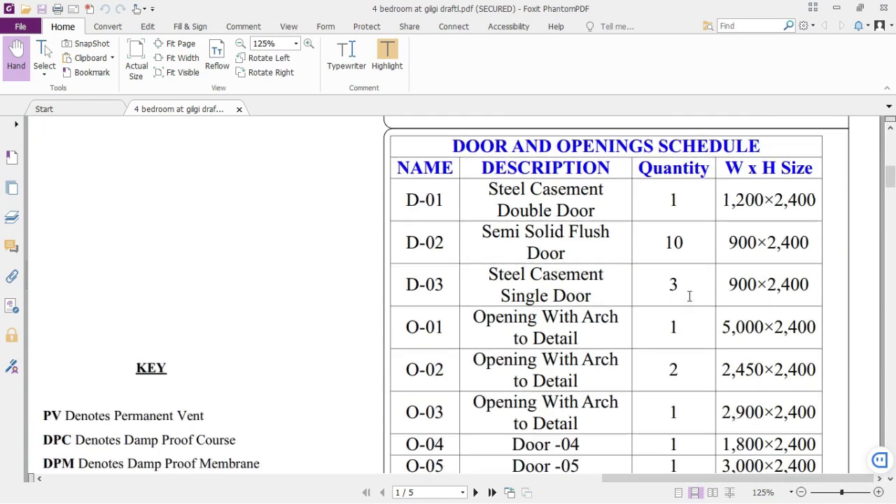
scroll(686, 297, up, 3)
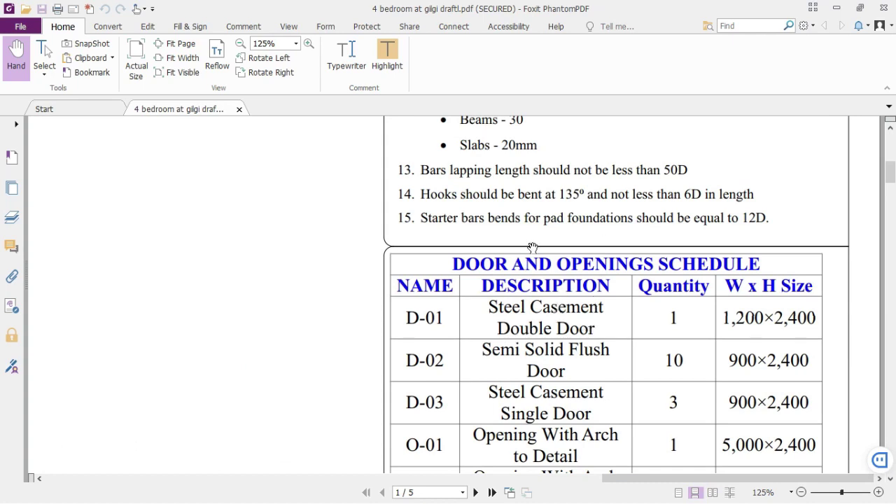
scroll(533, 247, down, 3)
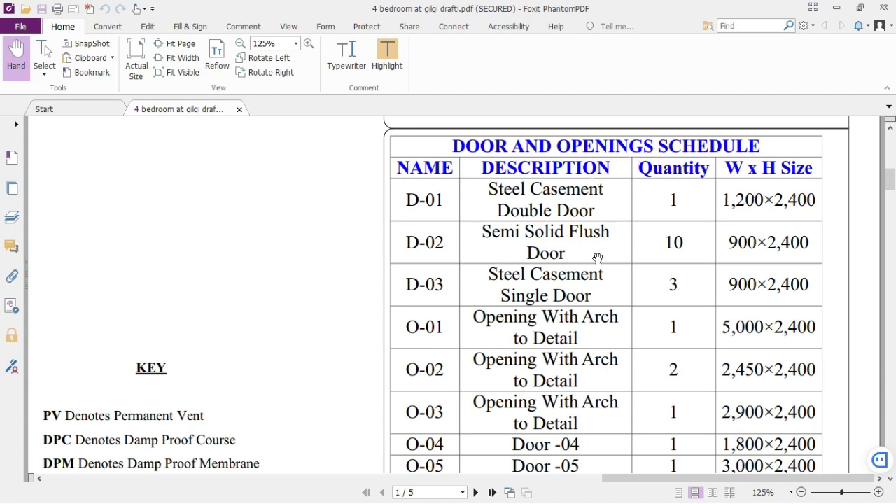
Switch to Archicad and inspect the guest bedroom window and its W-03 marker on the ground floor plan
click(832, 12)
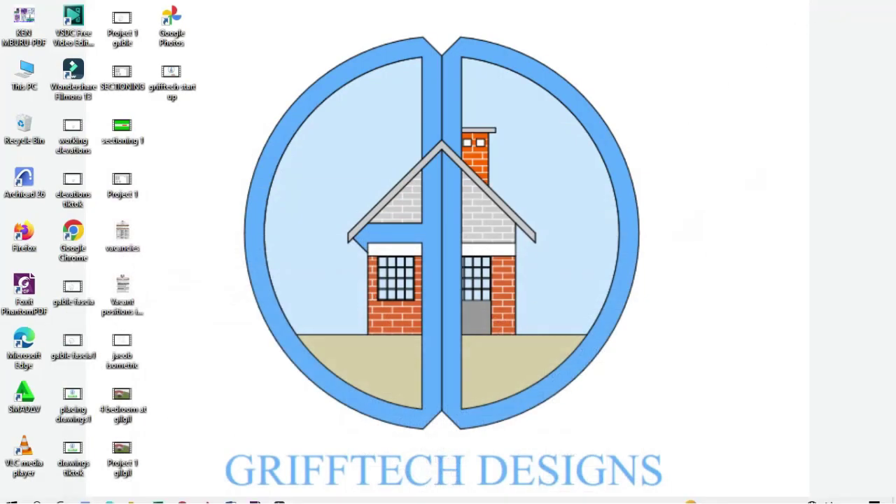
click(88, 495)
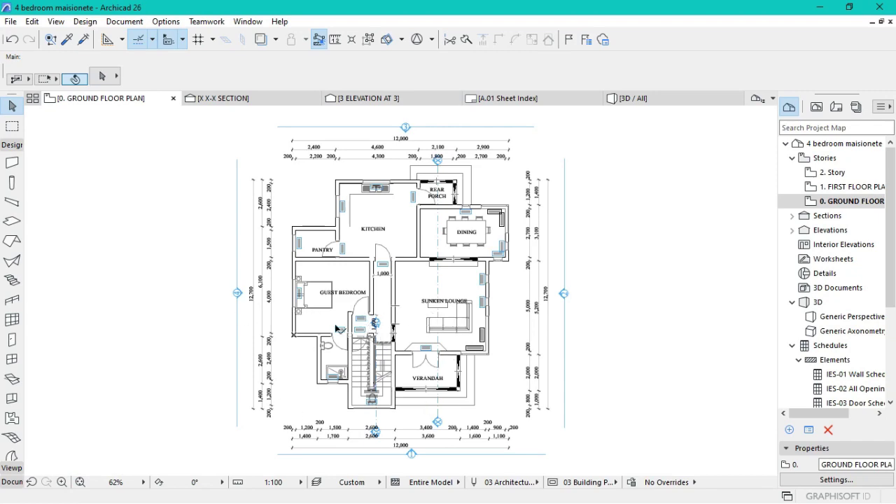
scroll(339, 331, up, 6)
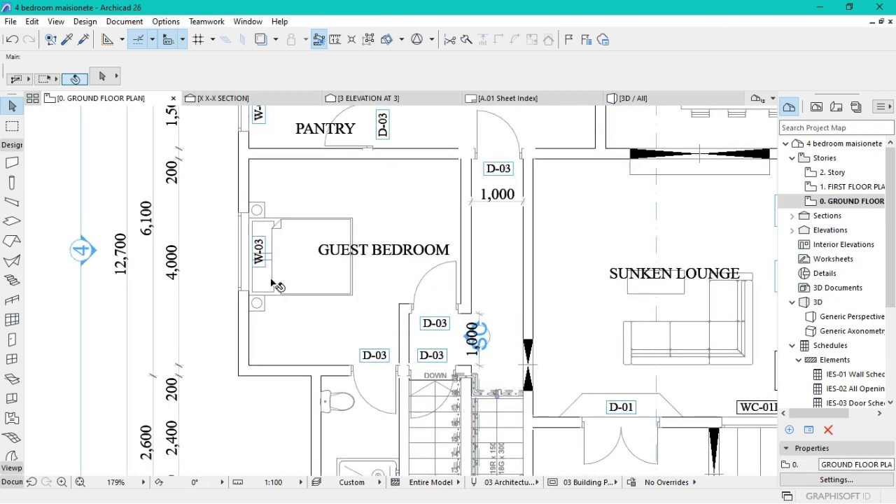
scroll(258, 263, up, 3)
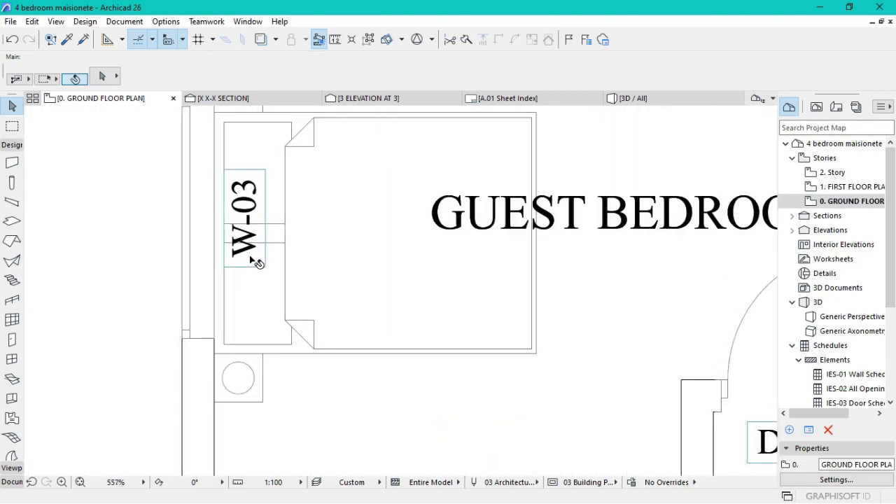
scroll(258, 262, down, 5)
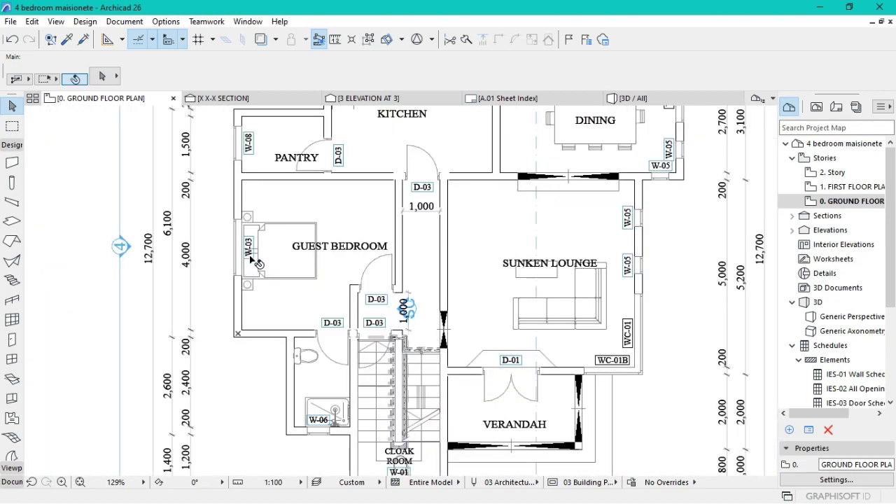
scroll(258, 262, up, 3)
scroll(257, 262, down, 2)
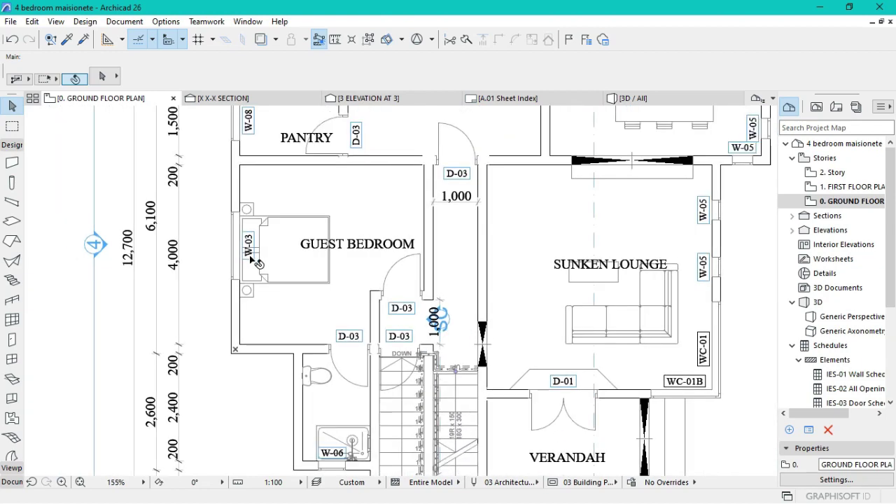
scroll(258, 262, up, 2)
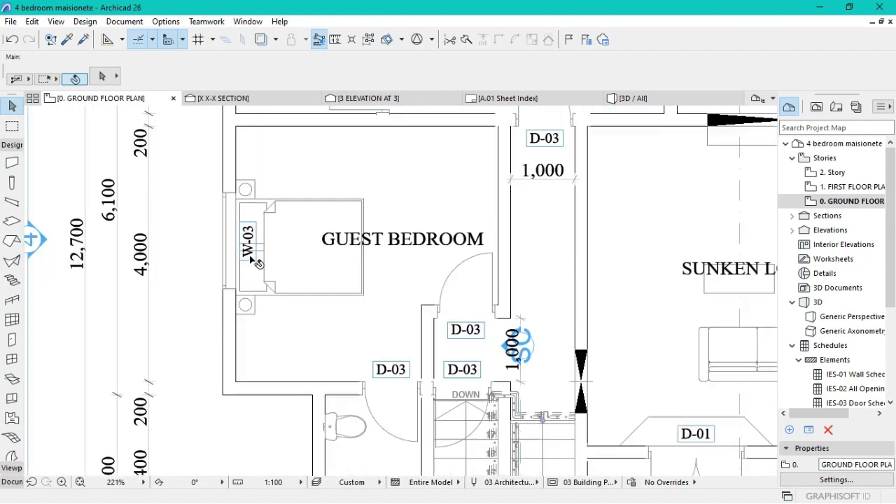
scroll(257, 263, down, 1)
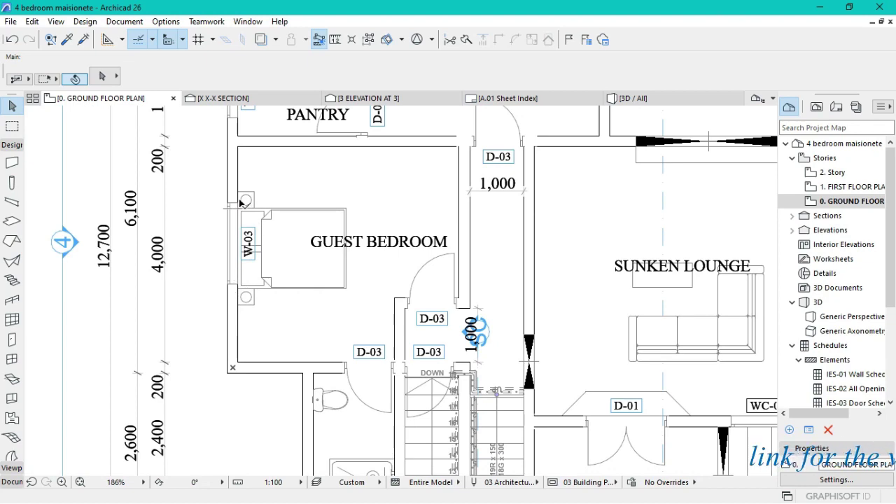
scroll(237, 209, up, 3)
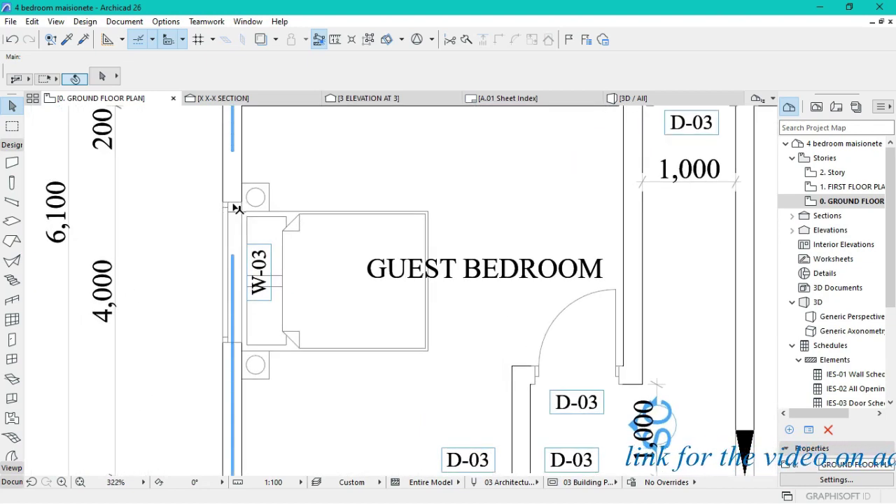
scroll(237, 208, up, 3)
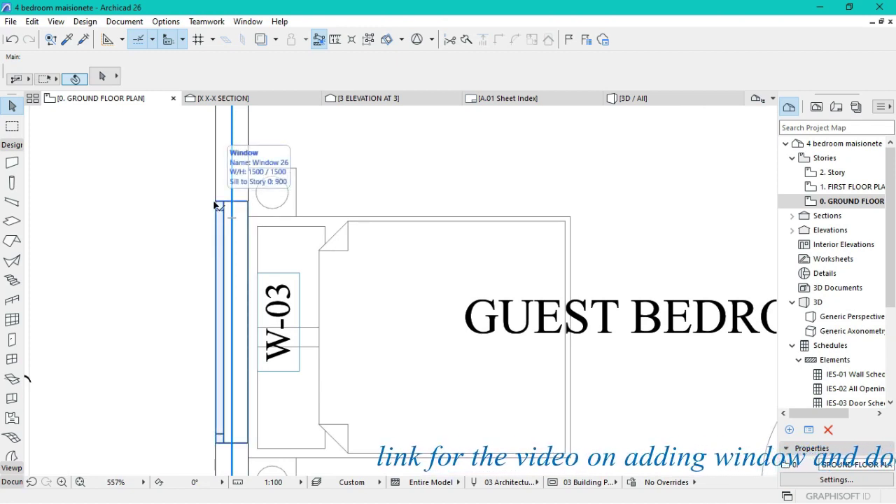
click(215, 203)
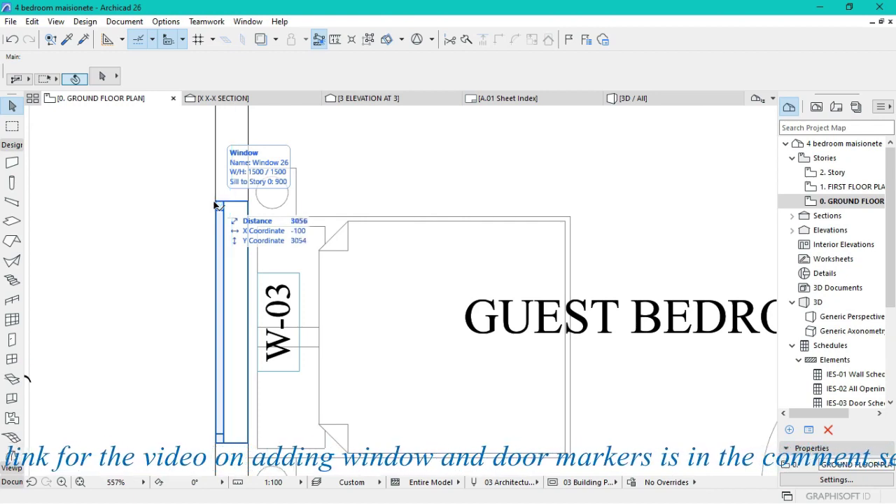
key(Escape)
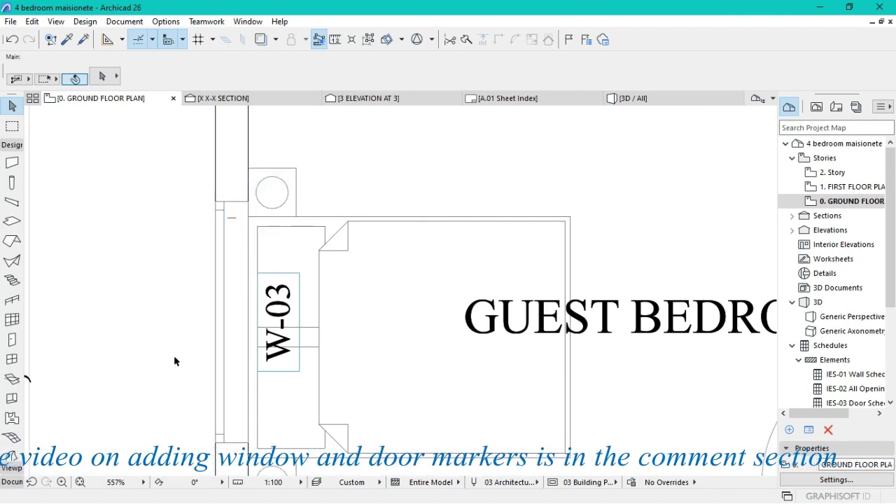
Review the door and window markers around the kitchen, dining, rear porch and lounge on the ground floor plan
click(80, 482)
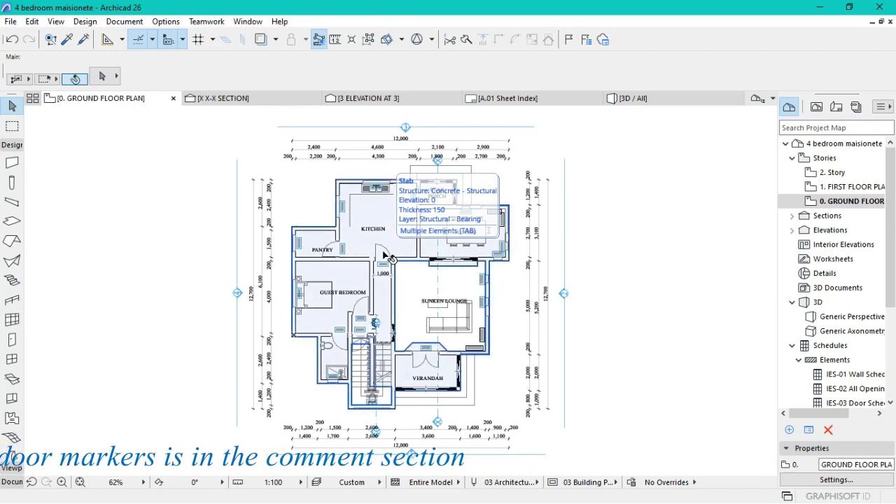
scroll(406, 229, up, 3)
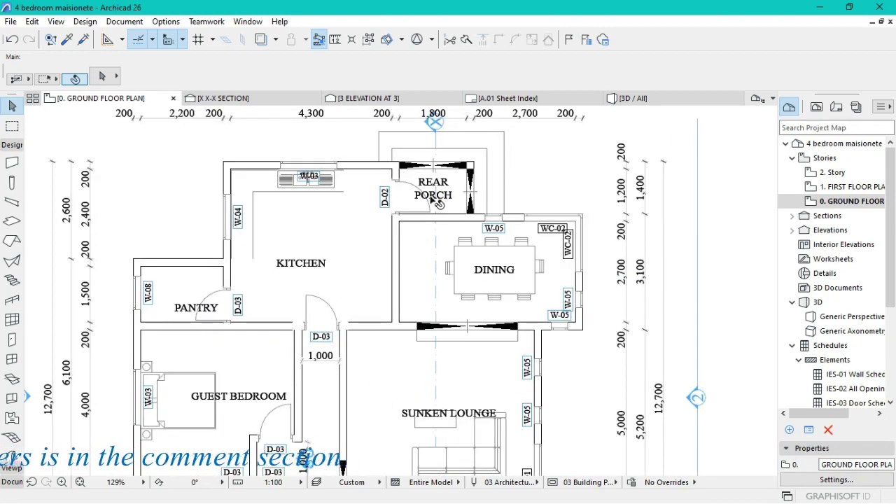
scroll(402, 227, down, 2)
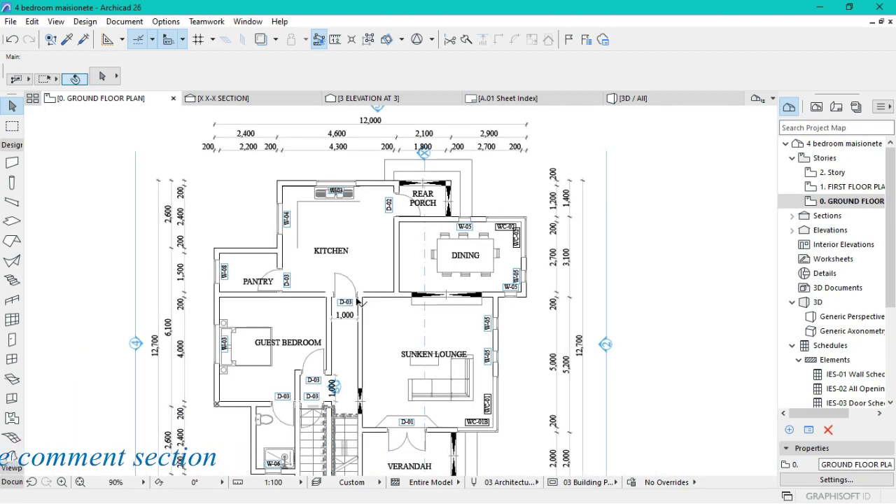
scroll(359, 301, up, 3)
scroll(337, 354, down, 2)
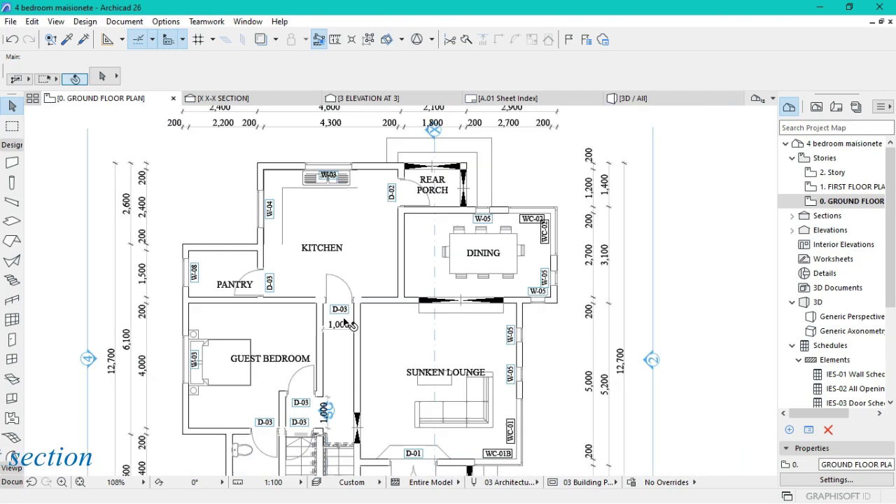
scroll(469, 301, down, 2)
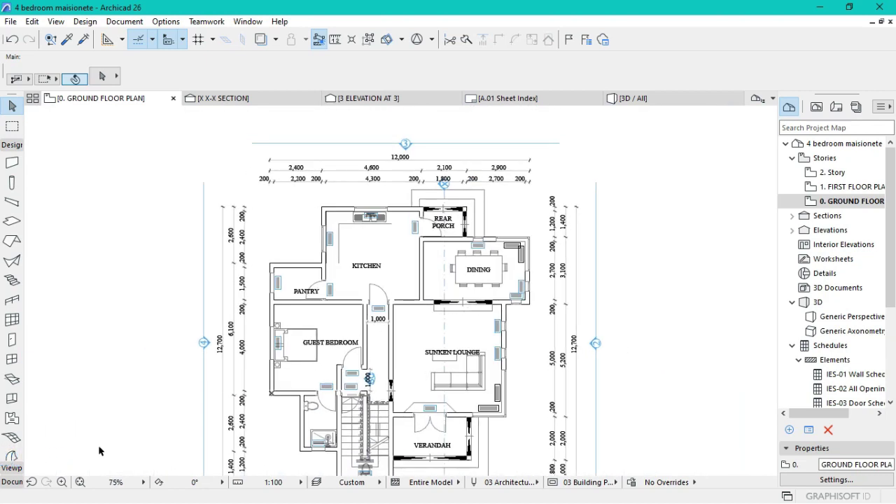
click(80, 481)
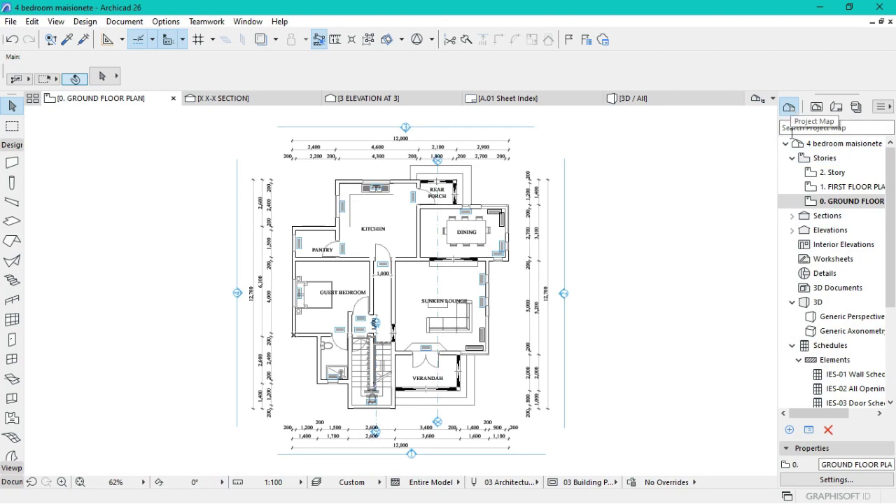
Open the IES-03 Door Schedule from the project's element schedules and bring up its Scheme Settings
click(793, 345)
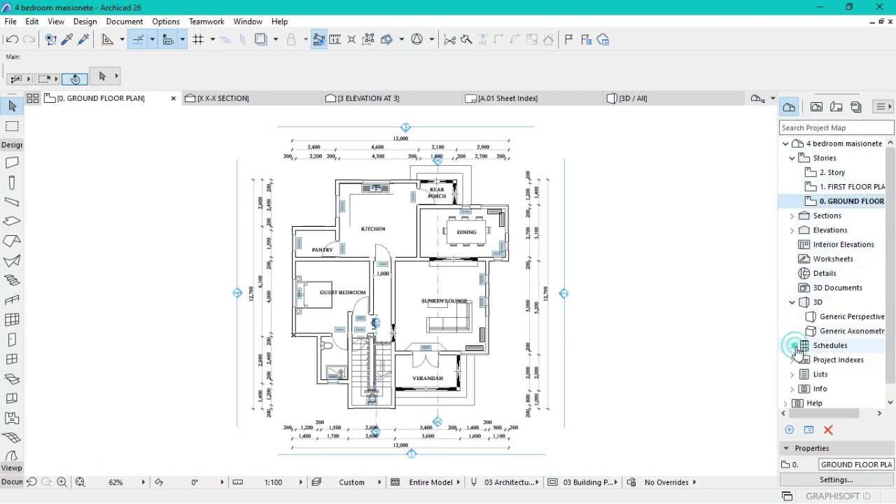
click(794, 345)
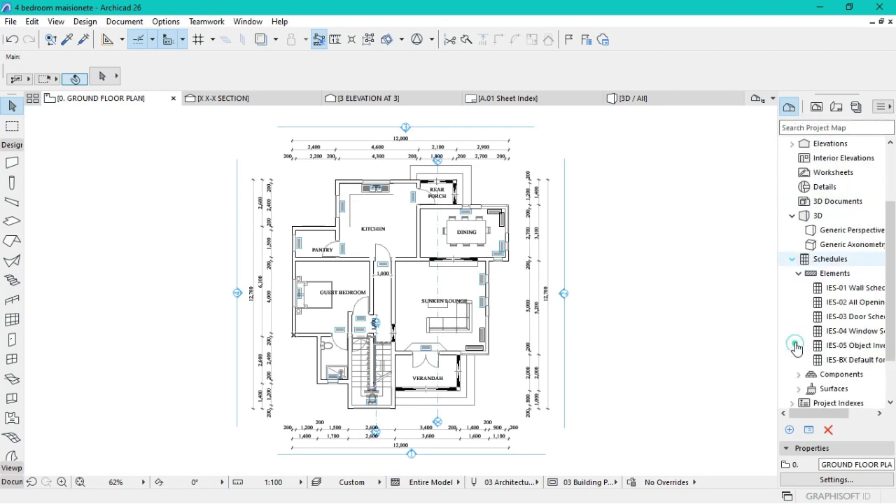
click(864, 318)
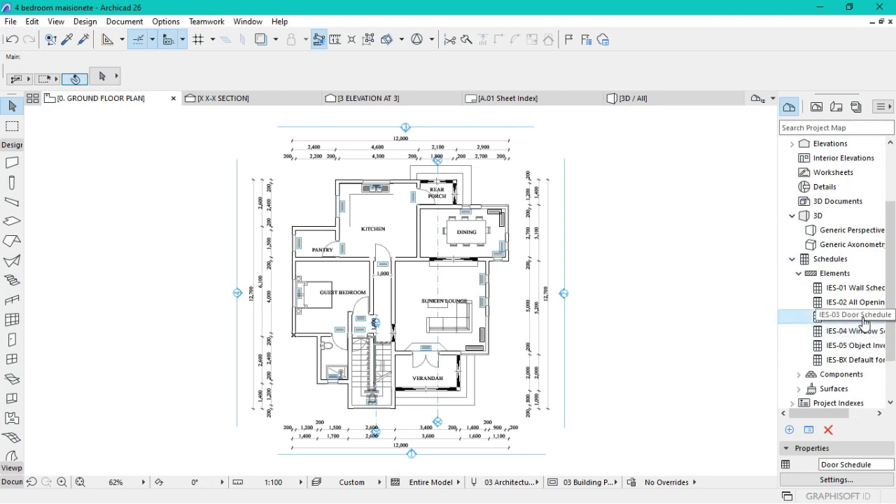
double_click(834, 319)
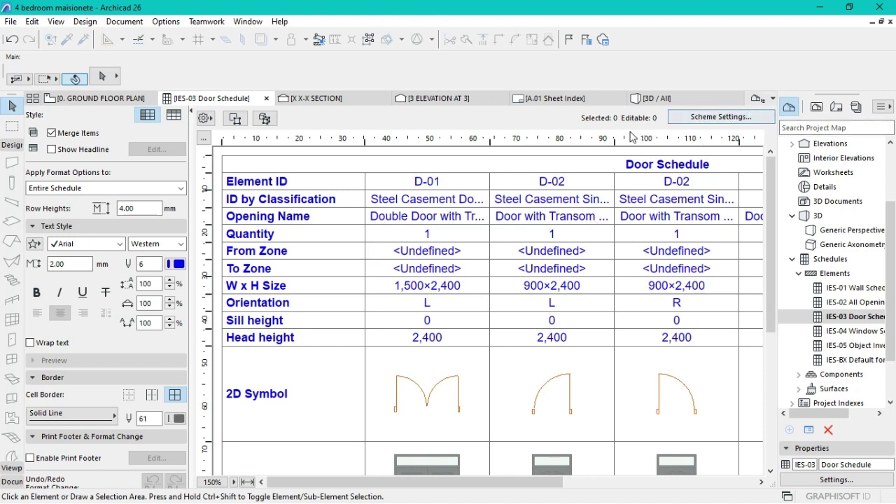
click(700, 117)
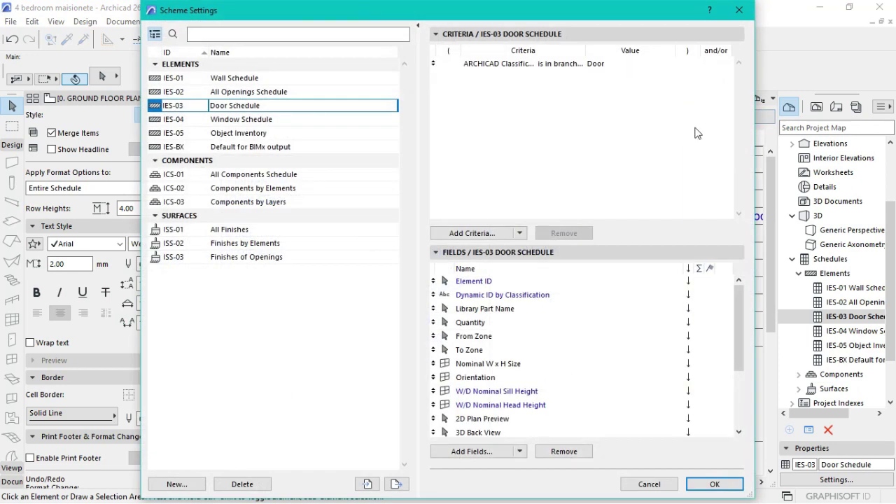
Remove the Library Part Name, From Zone and To Zone fields from the IES-03 Door Schedule scheme
click(481, 310)
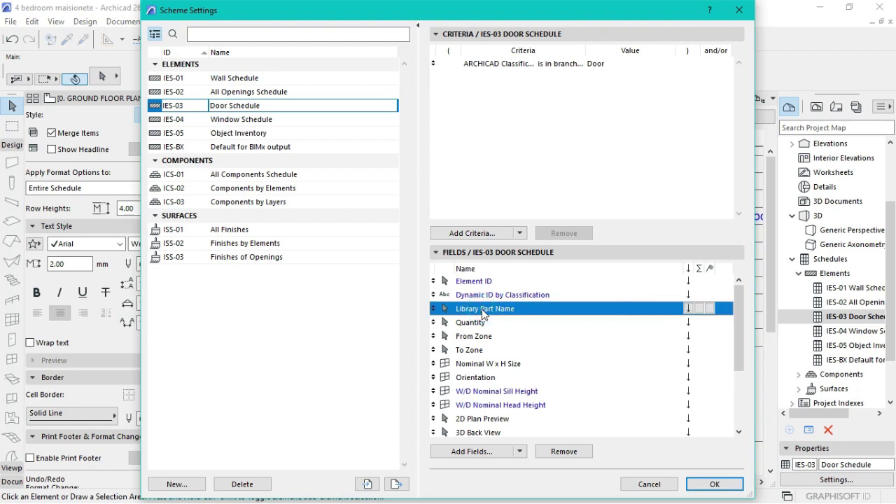
click(564, 451)
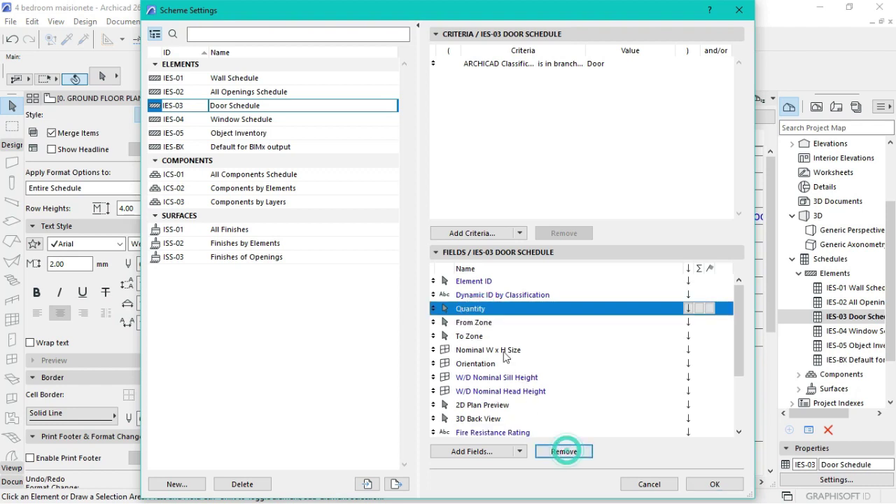
click(477, 324)
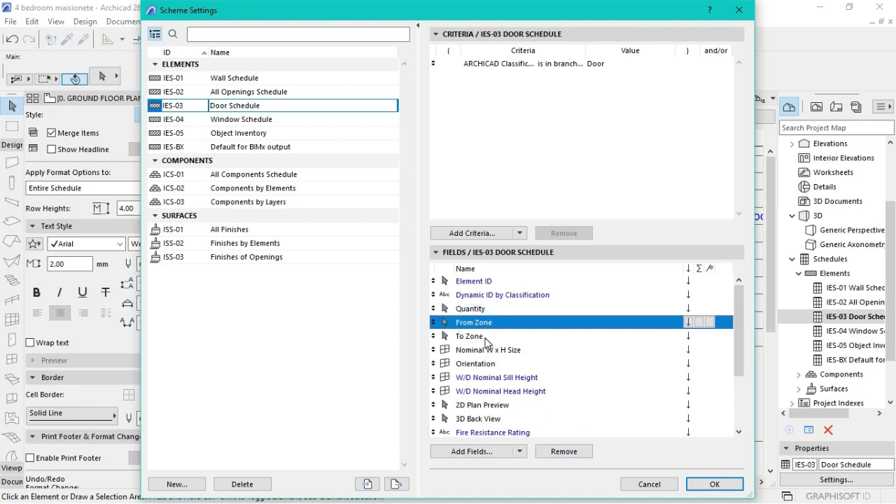
shift+click(486, 337)
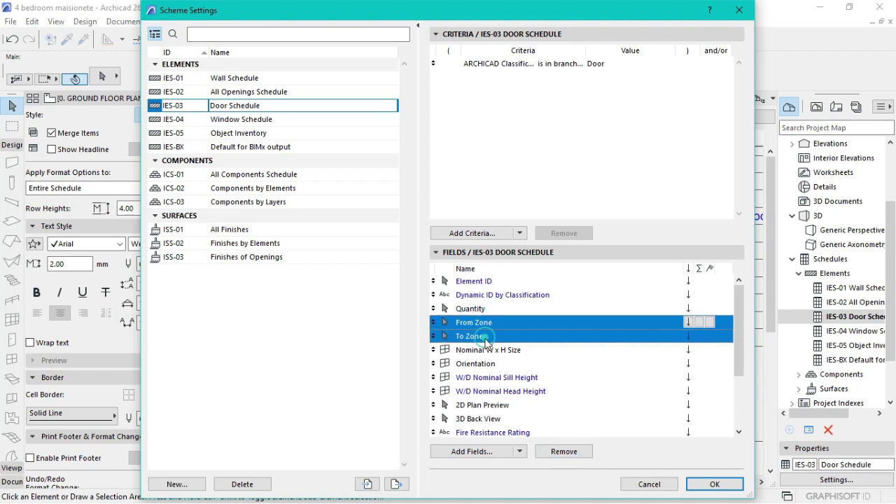
click(573, 454)
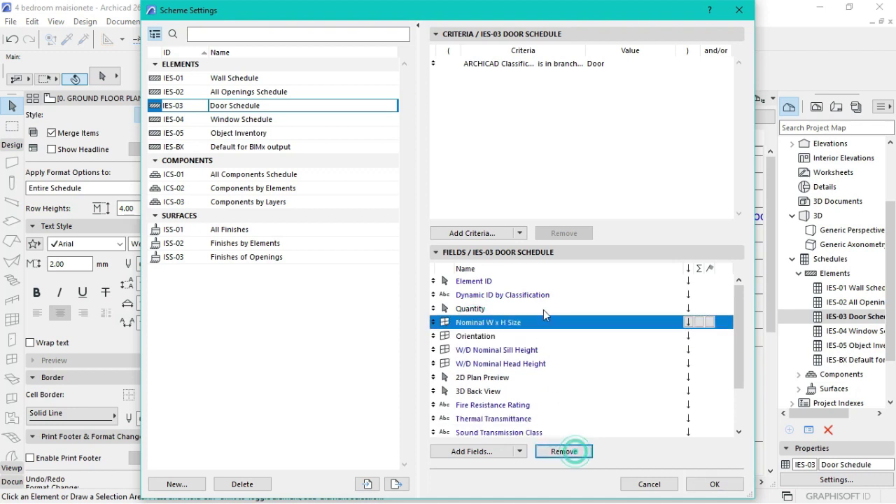
Remove all fields from Orientation through Security Rating from the door schedule scheme and apply the scheme settings
click(489, 338)
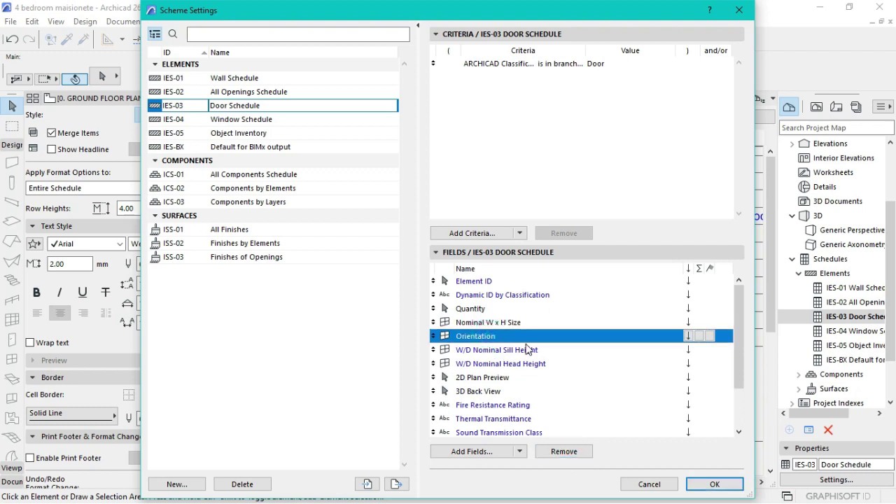
scroll(527, 349, down, 2)
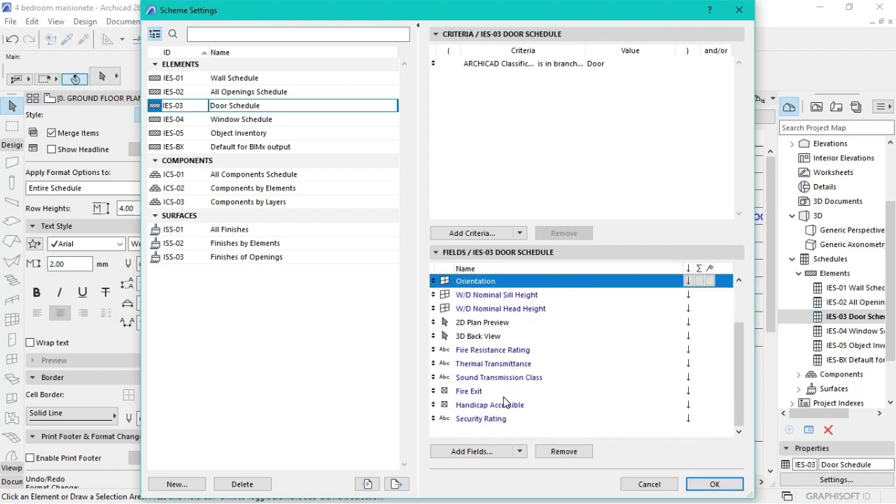
scroll(501, 399, up, 2)
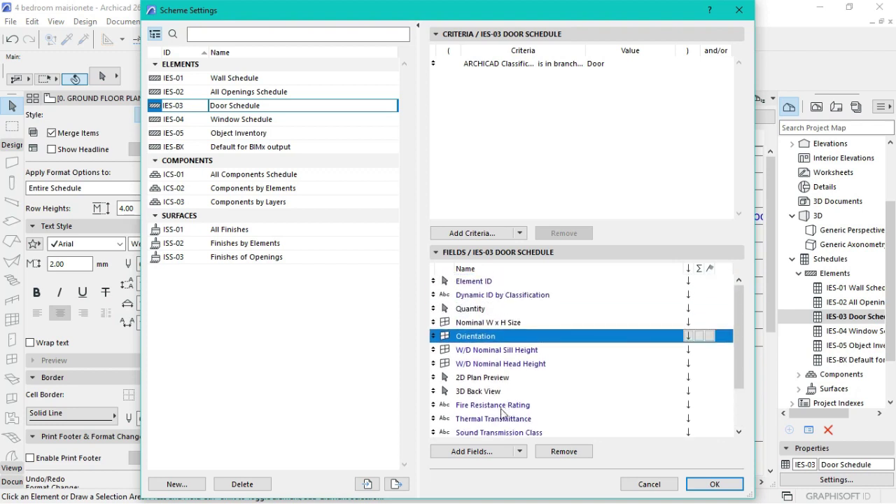
scroll(505, 418, down, 1)
scroll(504, 419, down, 1)
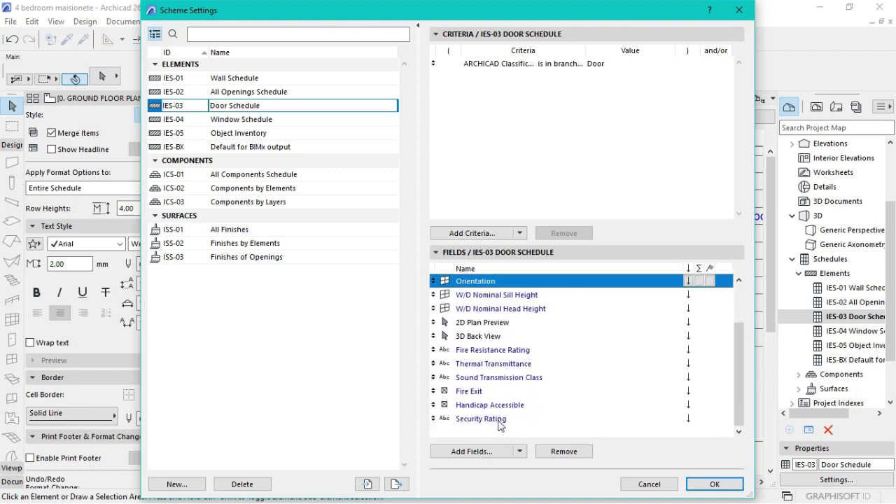
shift+click(499, 420)
click(562, 451)
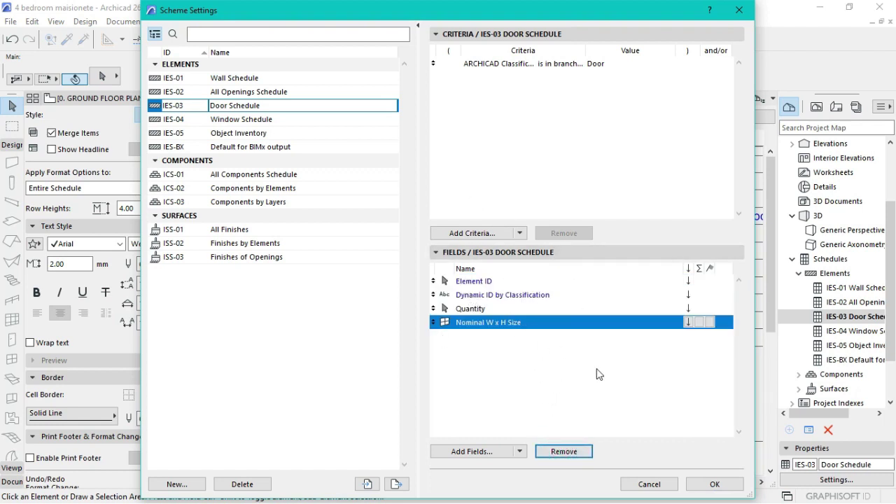
click(714, 485)
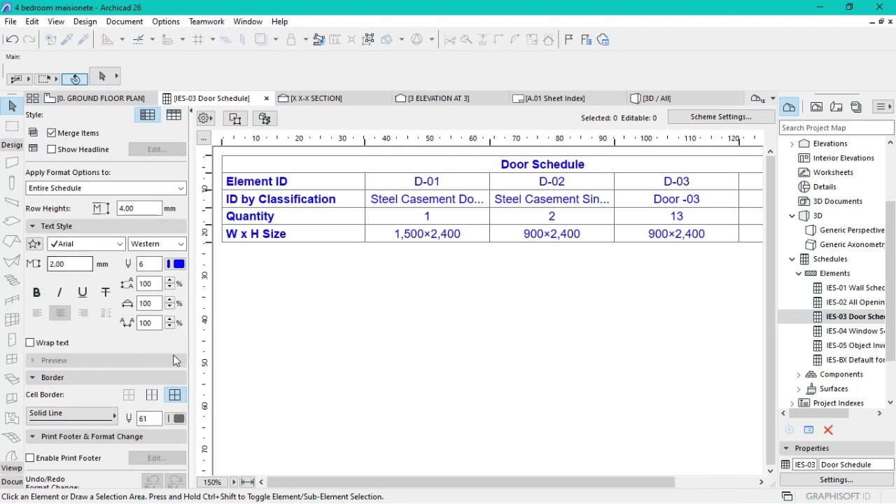
Change the door schedule's layout so the field headers run across the top with one door per row, fitted to the window width
click(248, 481)
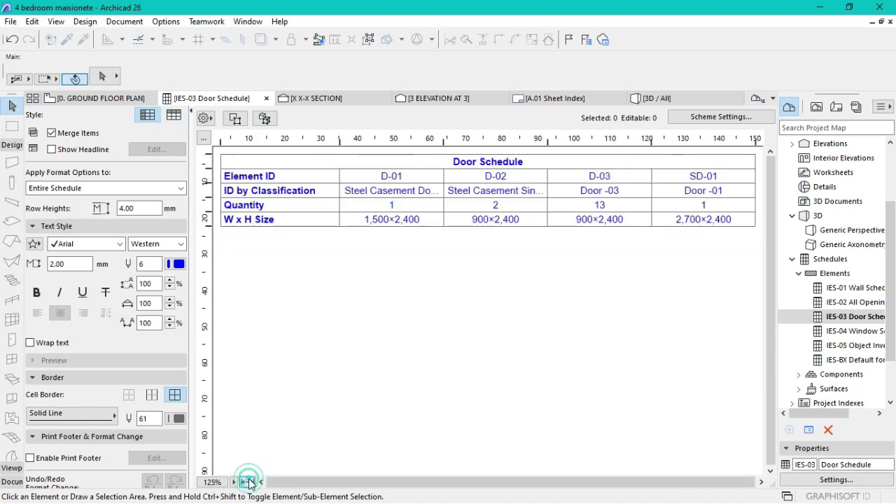
click(174, 117)
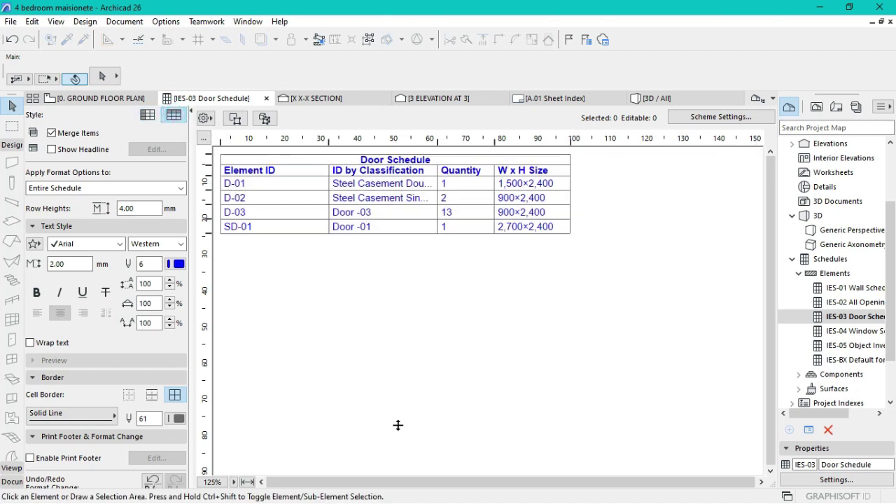
click(247, 482)
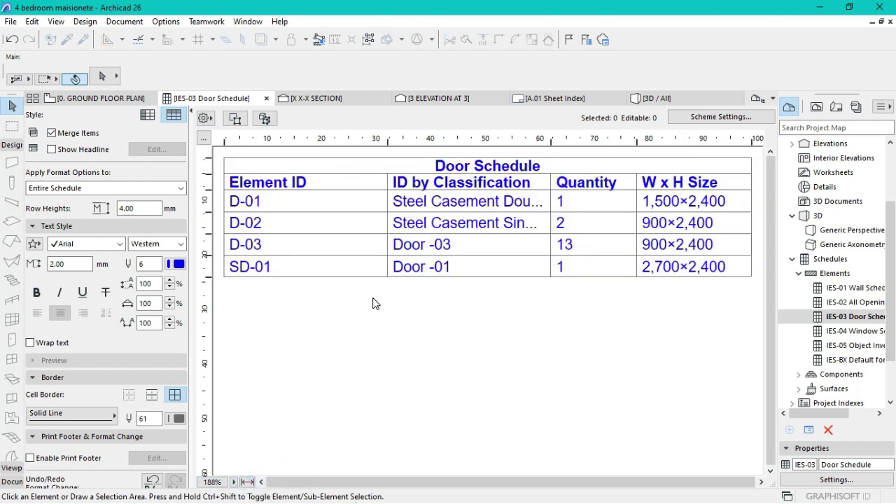
Rename the Element ID column header as NAME
click(319, 182)
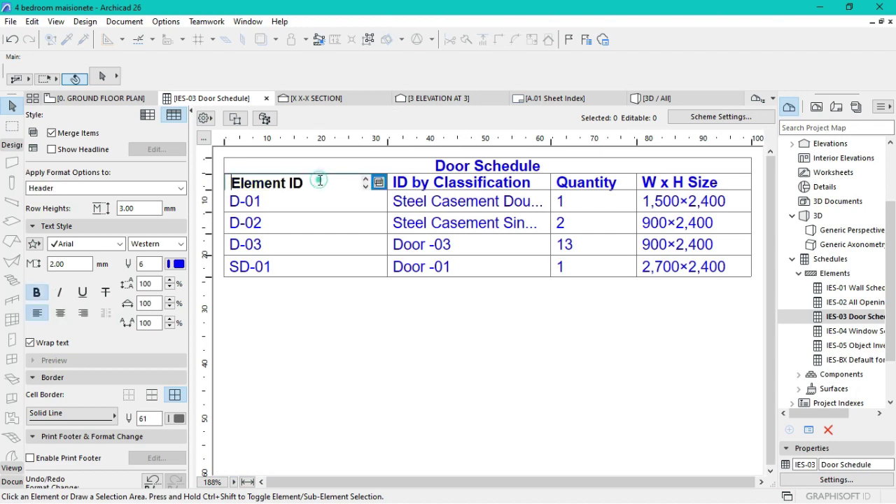
click(320, 181)
key(BackSpace)
key(BackSpace)
key(BackSpace)
key(BackSpace)
key(BackSpace)
key(BackSpace)
key(BackSpace)
key(BackSpace)
key(BackSpace)
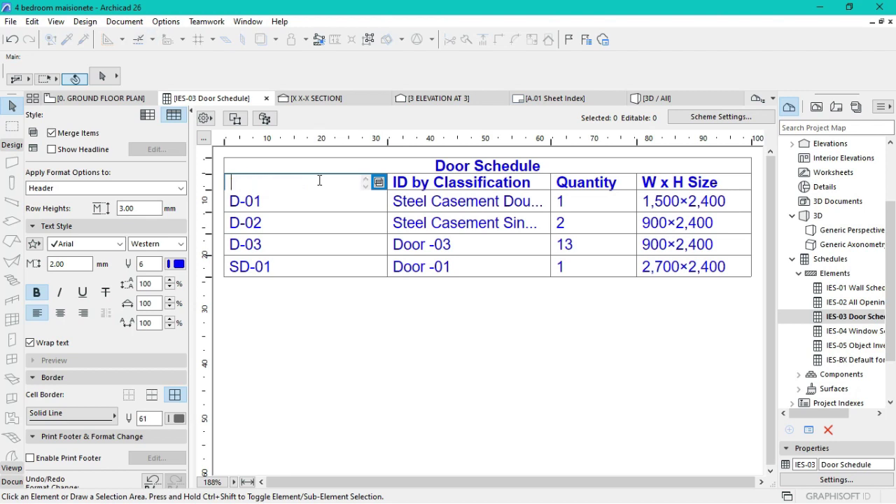
text(AME)
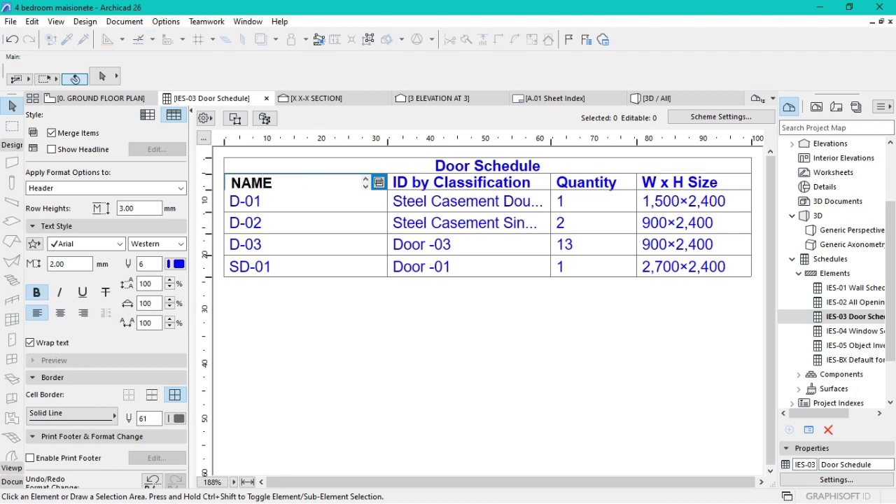
Rename the ID by Classification column header as DESCRIPTION
click(536, 182)
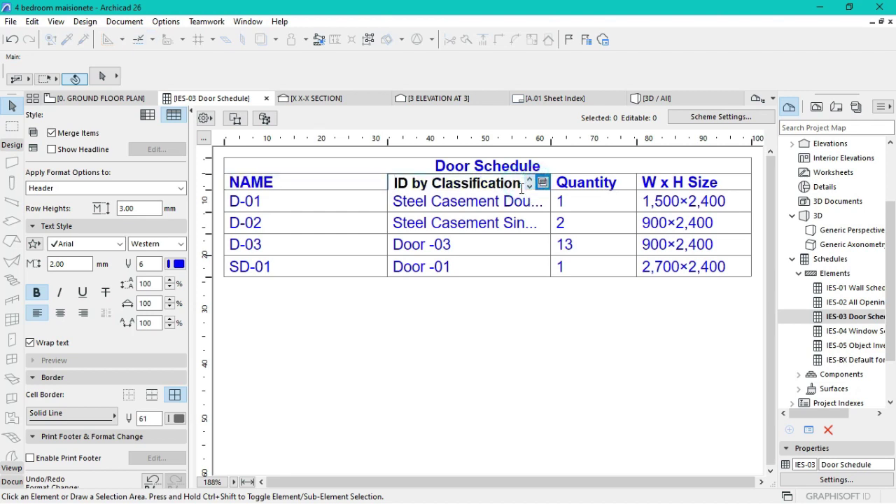
key(BackSpace)
key(BackSpace)
key(BackSpace)
key(BackSpace)
key(BackSpace)
key(BackSpace)
key(BackSpace)
key(BackSpace)
key(BackSpace)
key(BackSpace)
key(BackSpace)
key(BackSpace)
key(BackSpace)
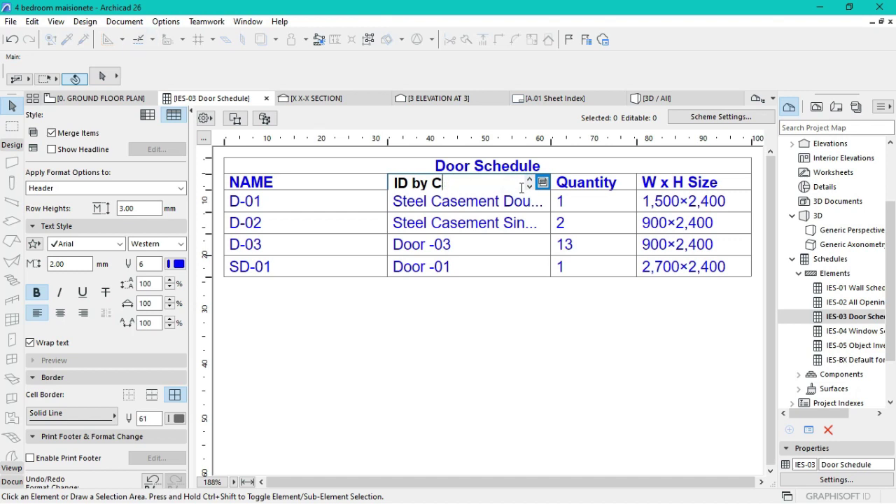
key(BackSpace)
key(BackSpace)
key(BackSpace)
key(BackSpace)
key(BackSpace)
key(BackSpace)
key(BackSpace)
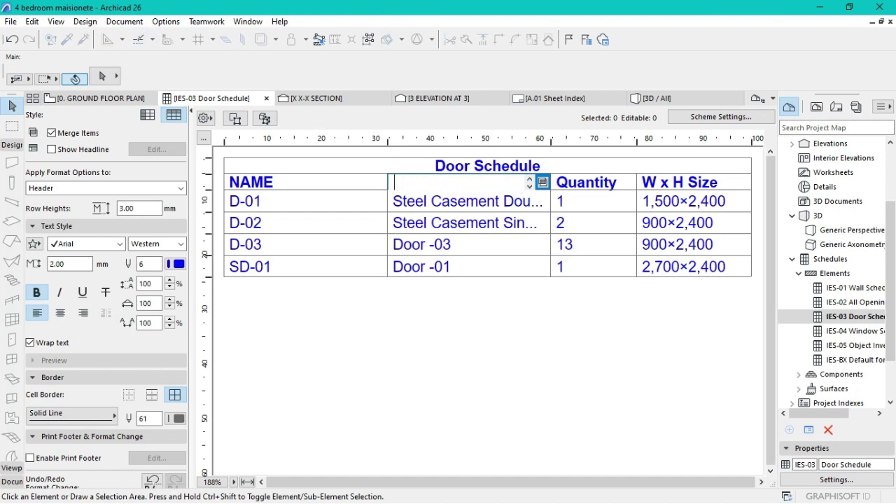
text(DESCPR)
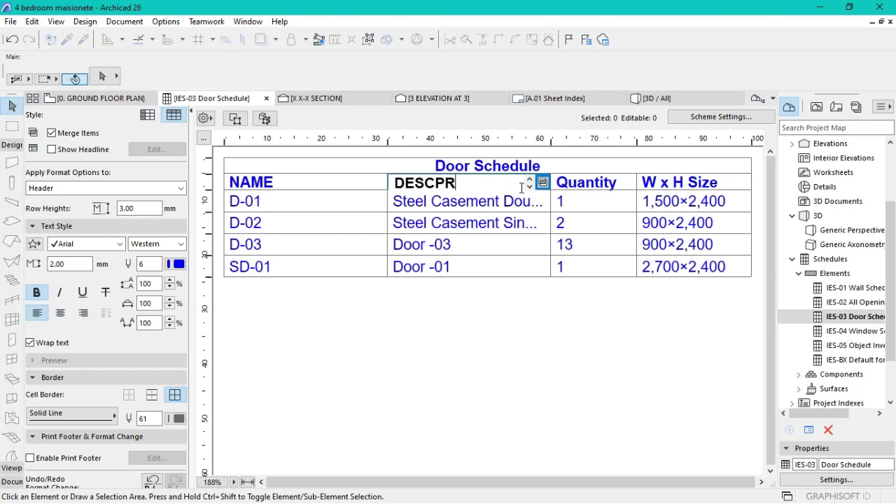
key(BackSpace)
key(BackSpace)
text(RIPTIO)
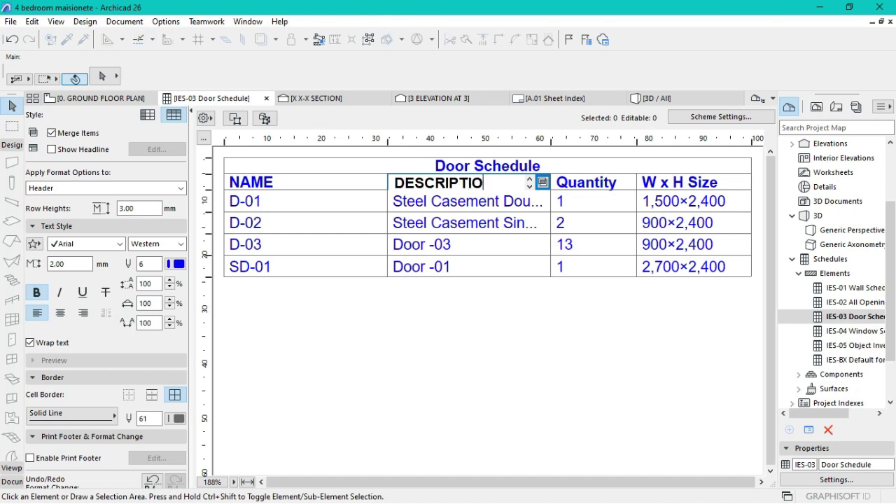
text(N)
click(434, 305)
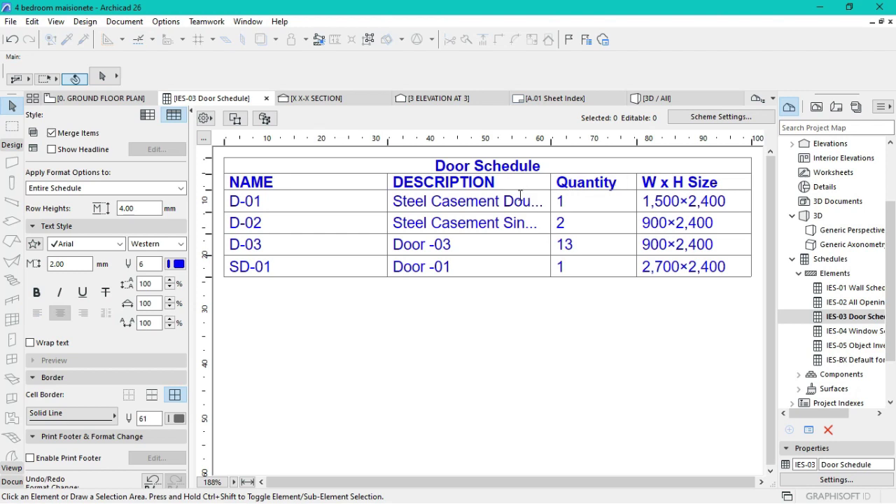
Retype the Quantity column header in capitals as QUANTITY
double_click(622, 184)
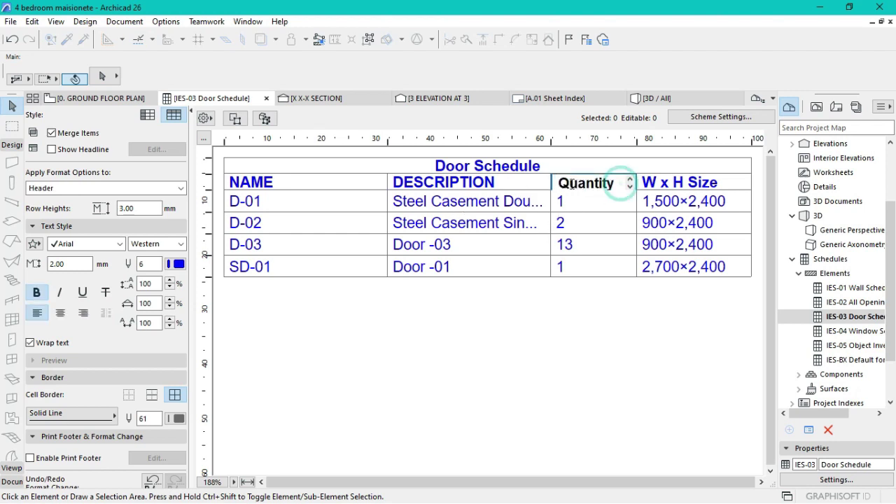
click(613, 184)
key(BackSpace)
key(BackSpace)
key(BackSpace)
key(BackSpace)
key(BackSpace)
key(BackSpace)
key(BackSpace)
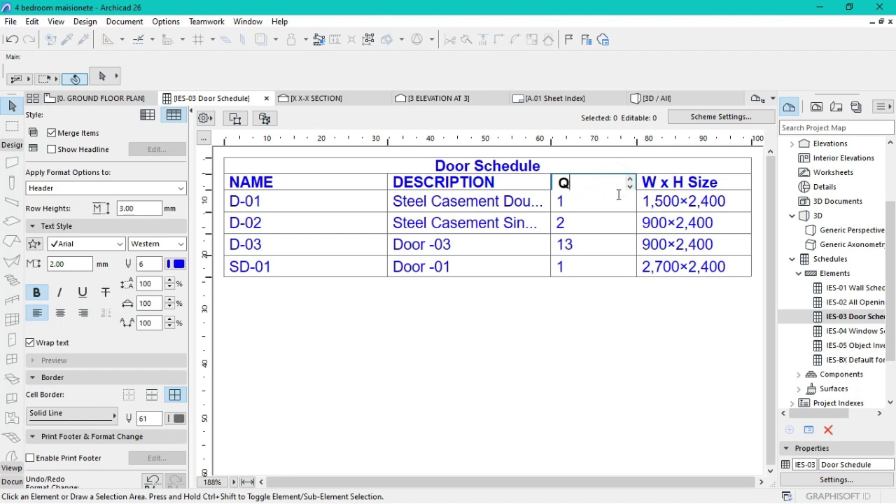
key(BackSpace)
text(QUA)
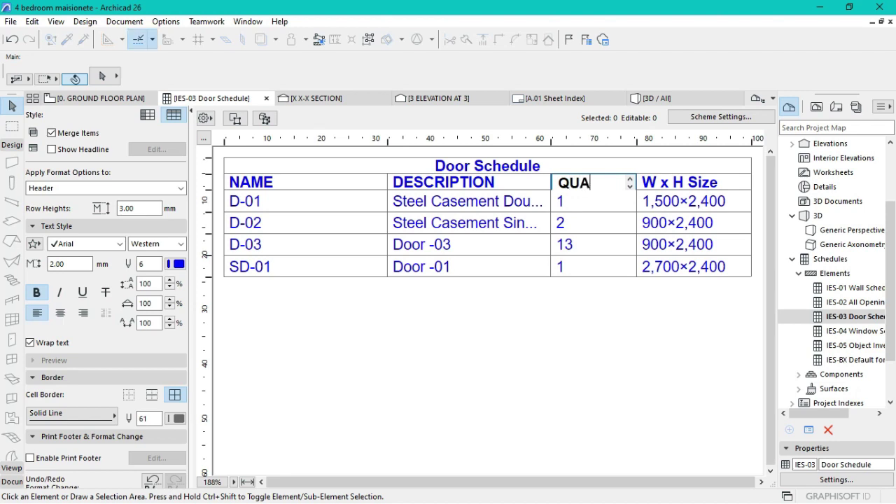
text(NTT)
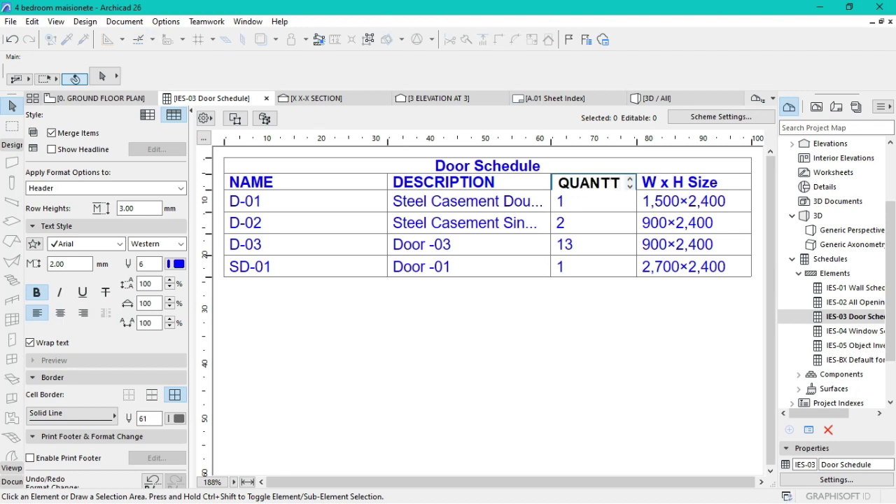
key(BackSpace)
text(ITY)
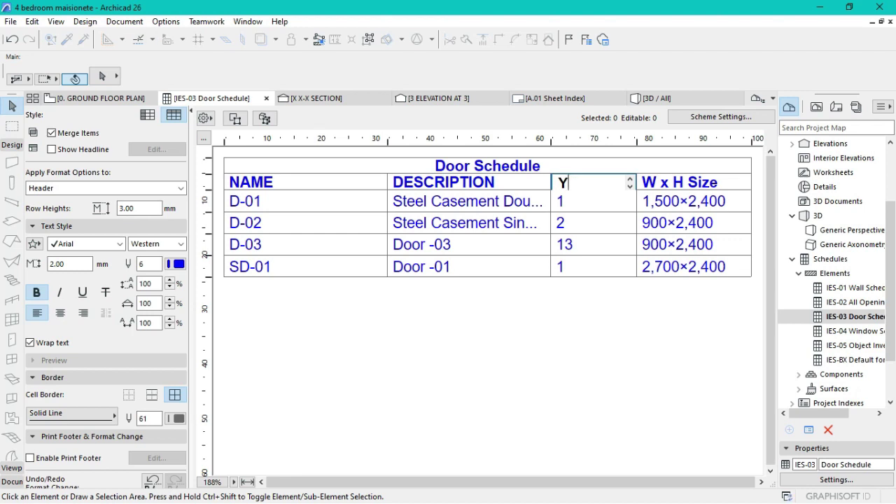
key(Home)
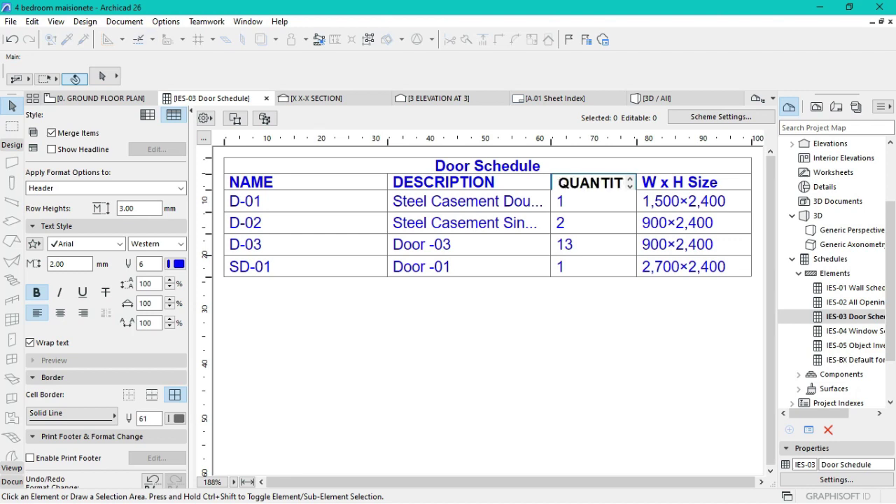
key(End)
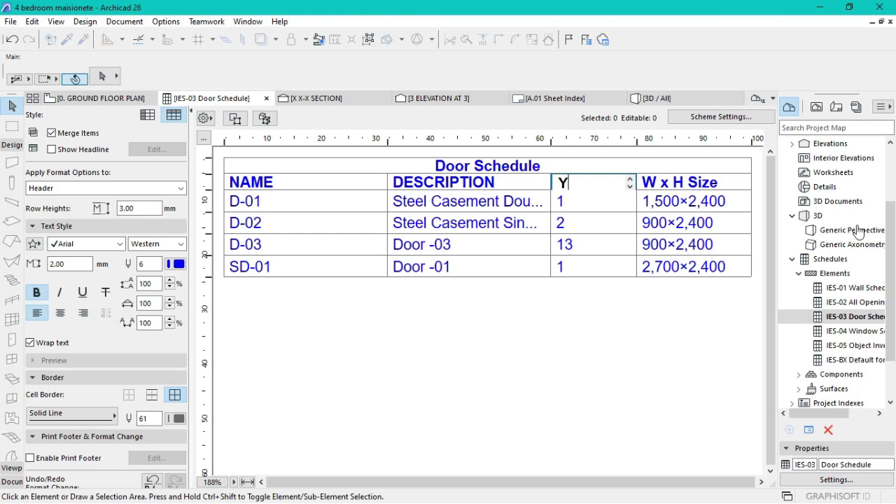
Change the size column header to W x H SIZE and open the description cell of door D-01
click(725, 187)
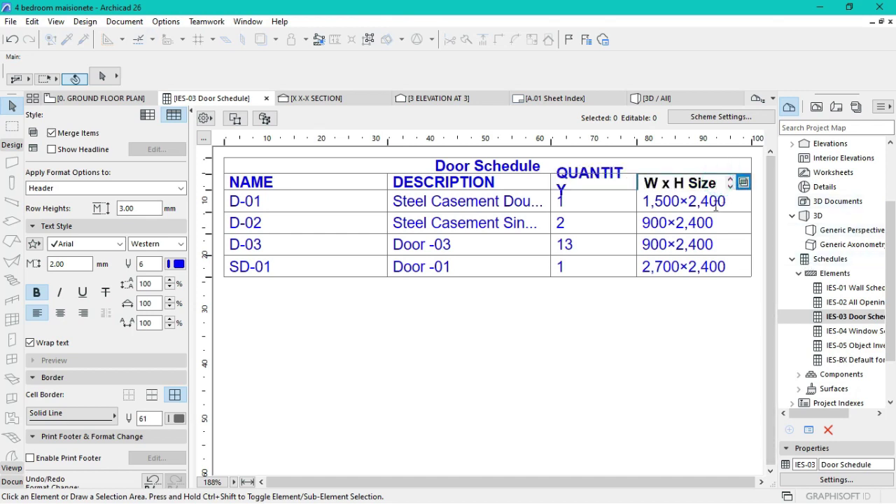
key(BackSpace)
key(BackSpace)
key(BackSpace)
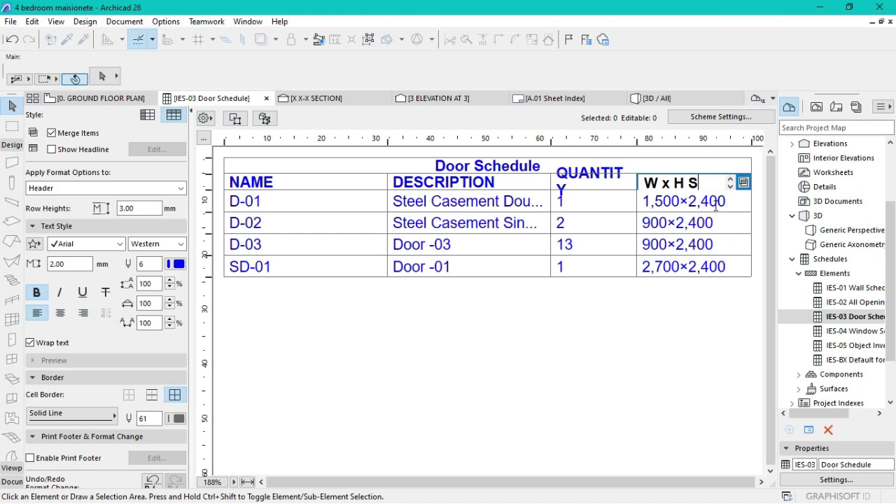
text(I)
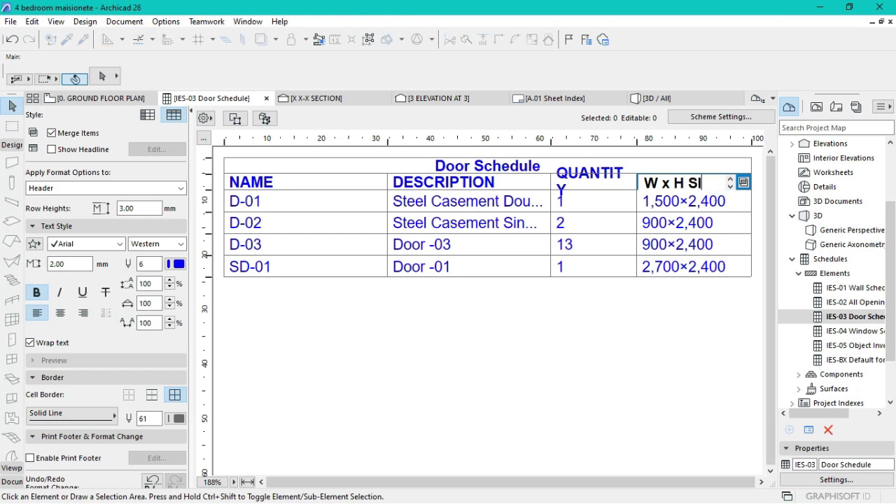
text(ZE)
key(Return)
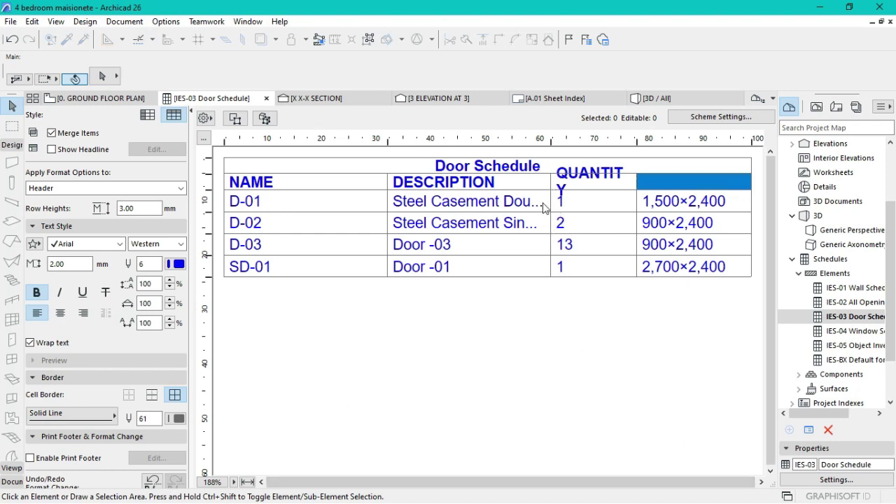
click(544, 203)
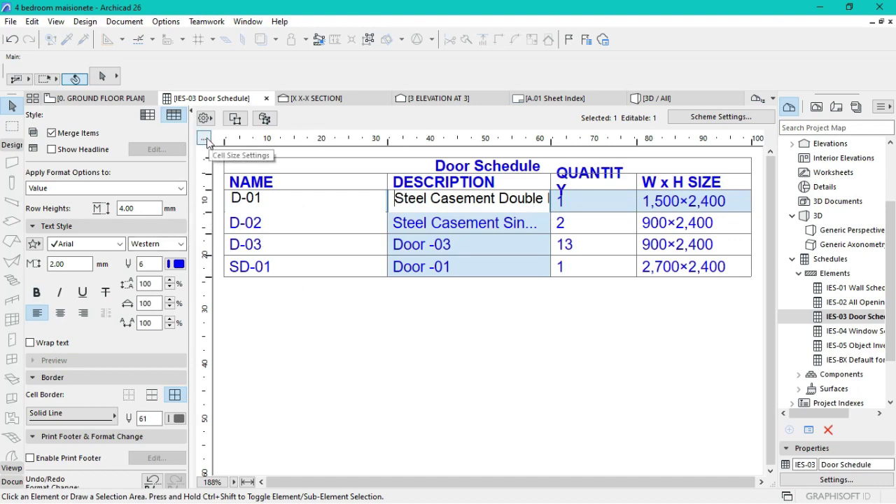
Resize the door schedule's rows to fit their content
click(204, 138)
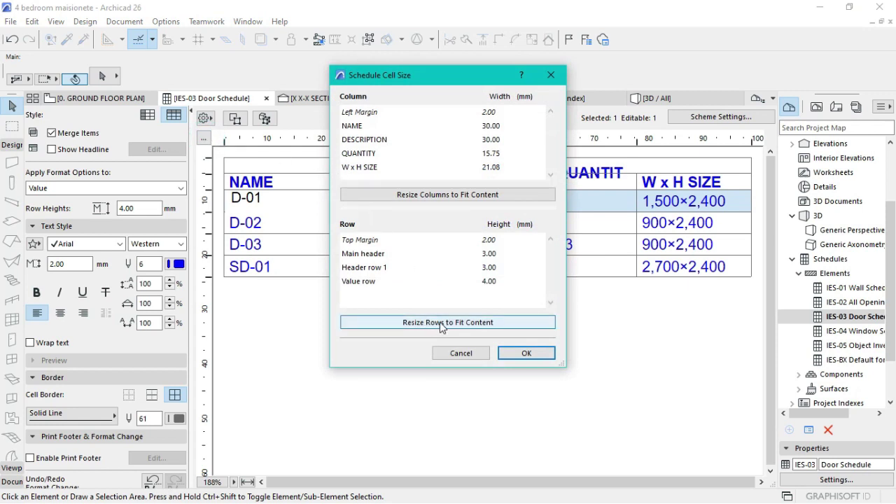
click(441, 323)
click(524, 354)
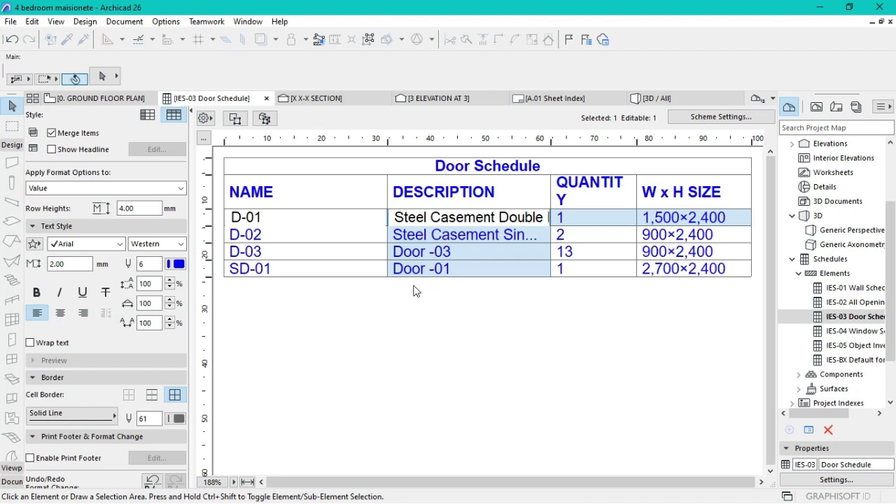
click(352, 397)
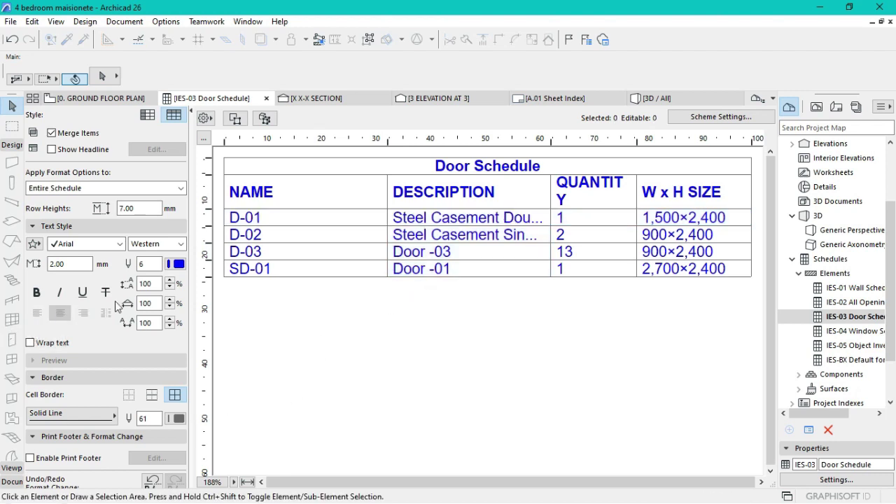
Narrow the NAME column to 11 mm and refit the schedule's row heights to their content
double_click(389, 144)
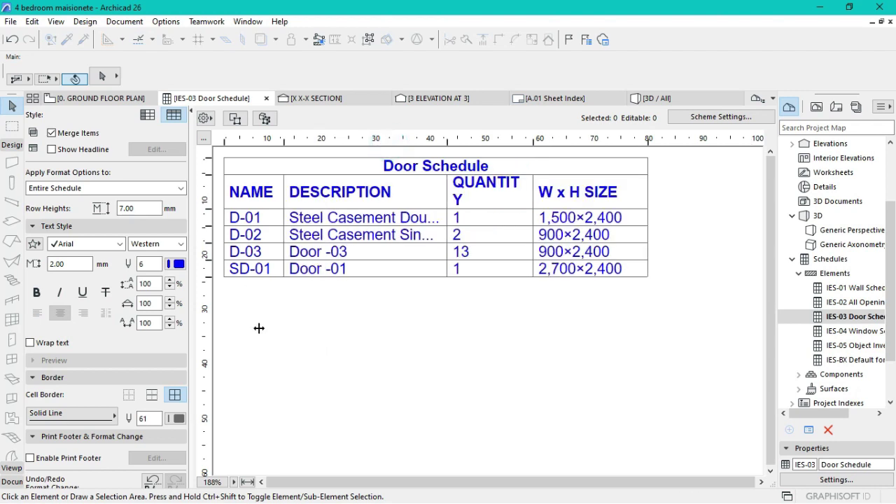
click(263, 218)
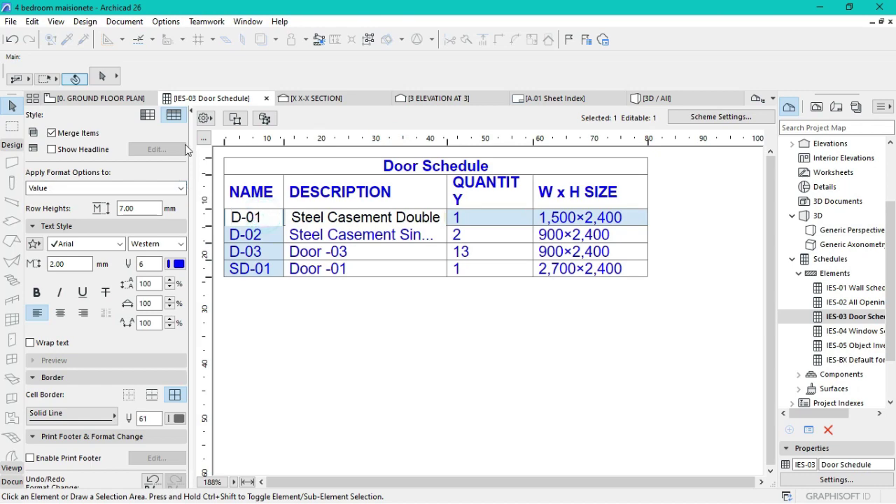
click(203, 138)
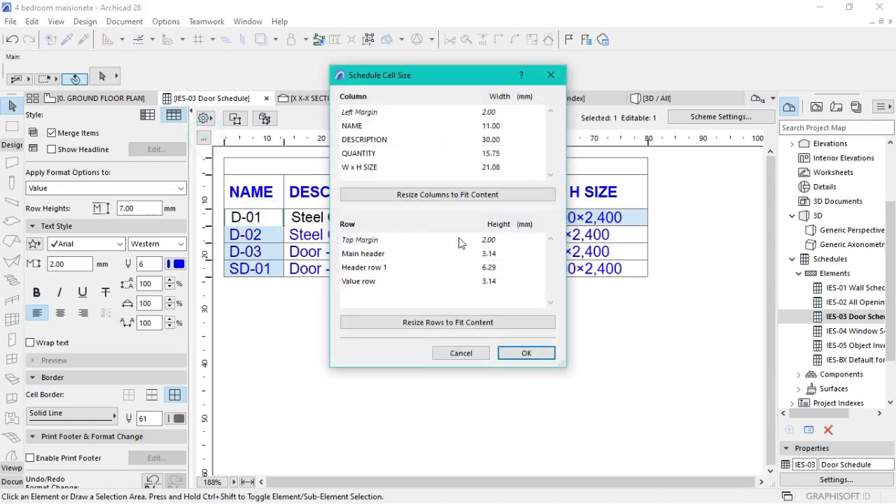
click(458, 323)
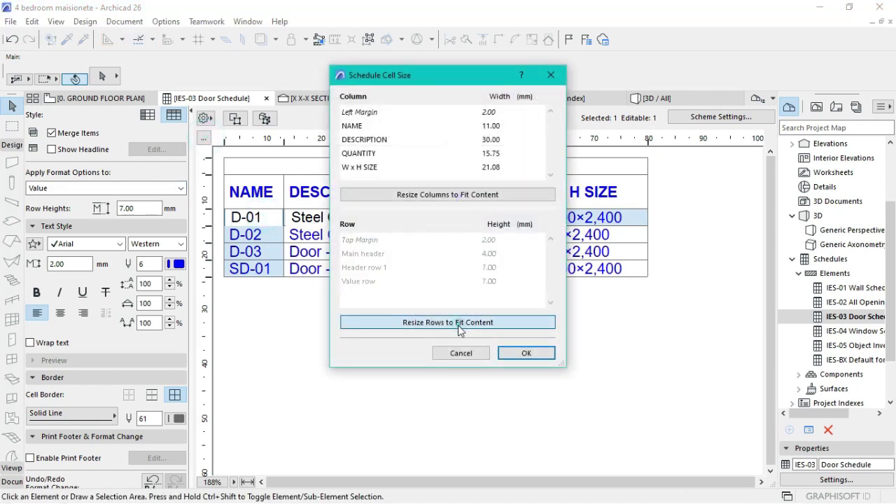
click(506, 354)
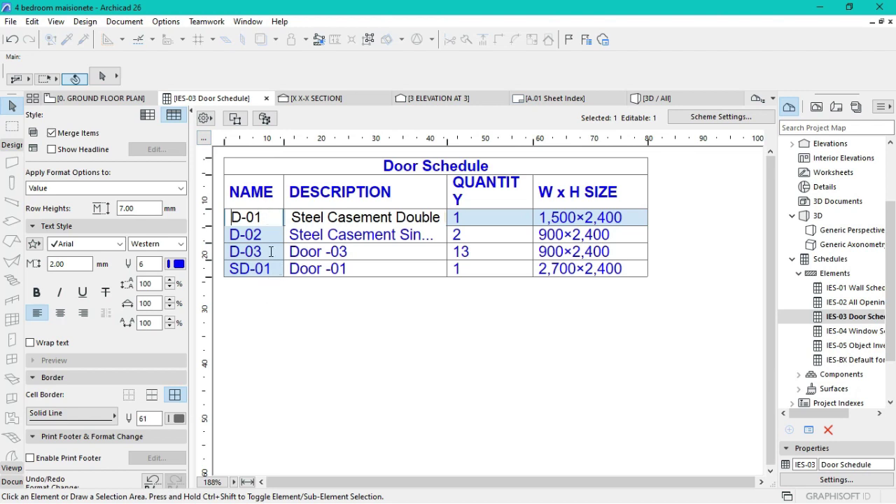
click(464, 352)
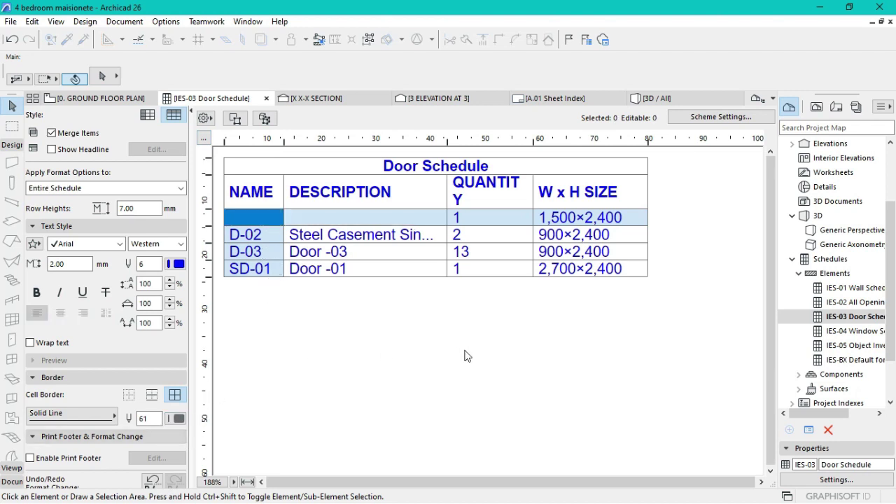
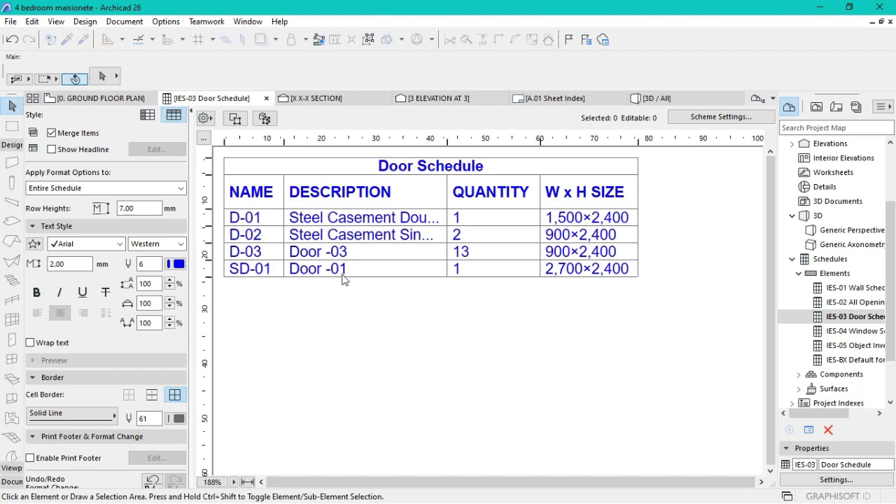
Replace the description of door SD-01 with Sliding Aluminium Door
click(352, 269)
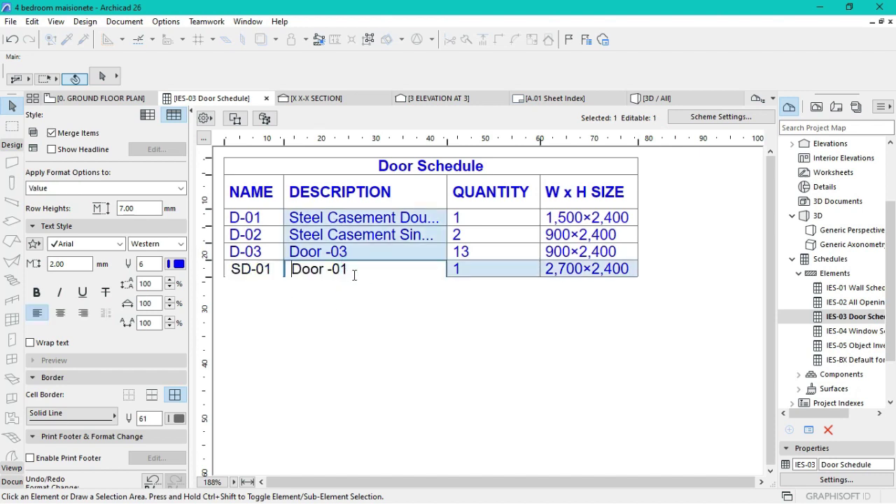
key(Delete)
key(Delete)
key(Delete)
key(Delete)
key(Delete)
key(Delete)
key(Delete)
key(Delete)
text(Slidi)
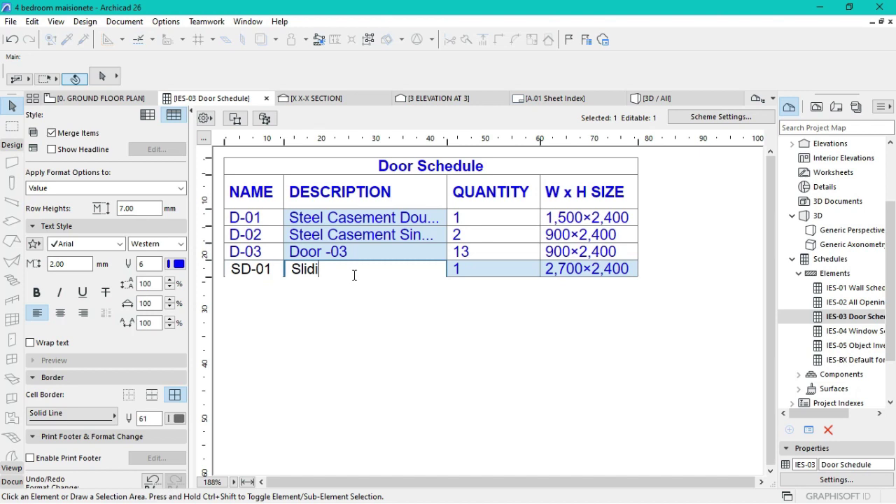
text(ng Aluminium)
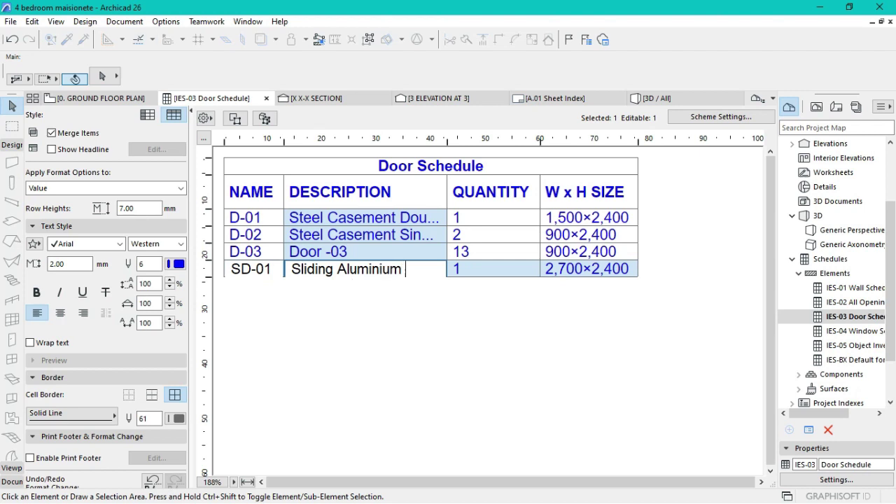
text(Dor)
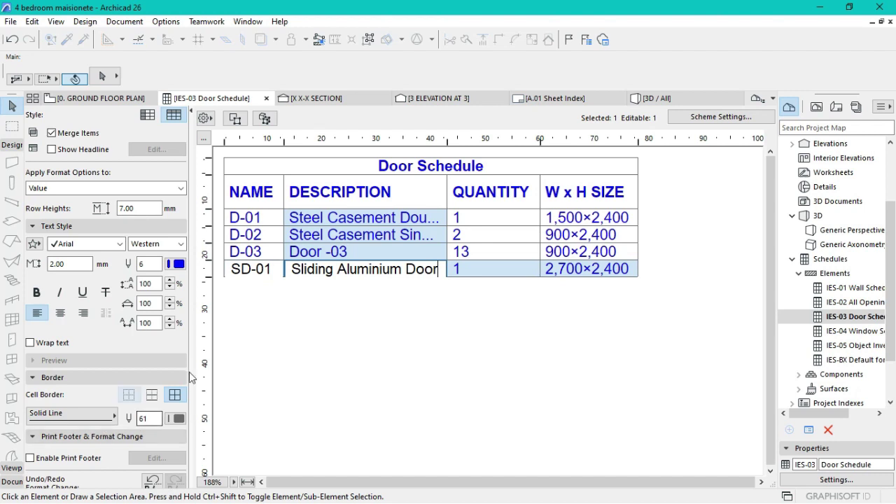
Replace the description of door D-03 with Semi Solid Flush Doors
click(358, 257)
key(BackSpace)
key(BackSpace)
key(BackSpace)
key(BackSpace)
key(BackSpace)
key(BackSpace)
key(BackSpace)
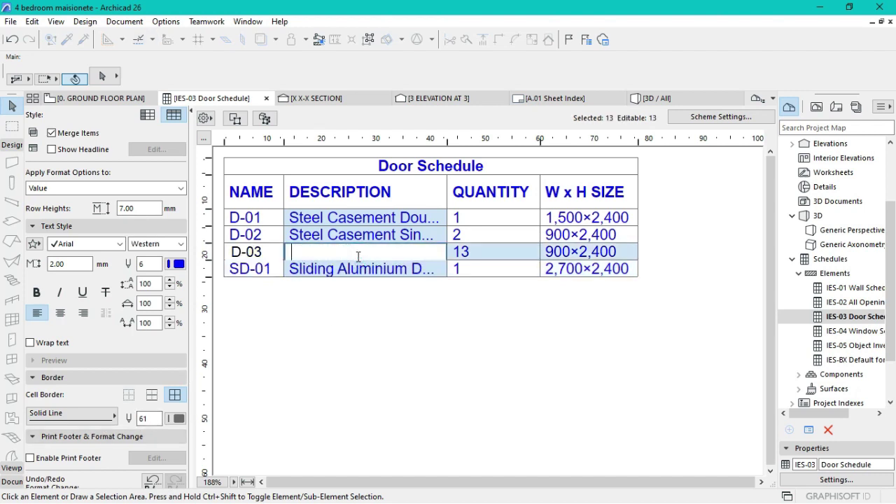
text(Semi)
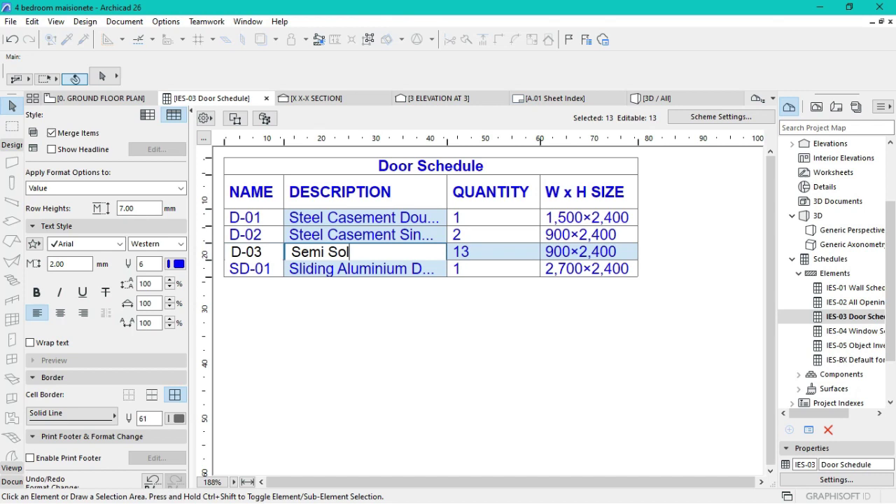
text(Solid Flush Door)
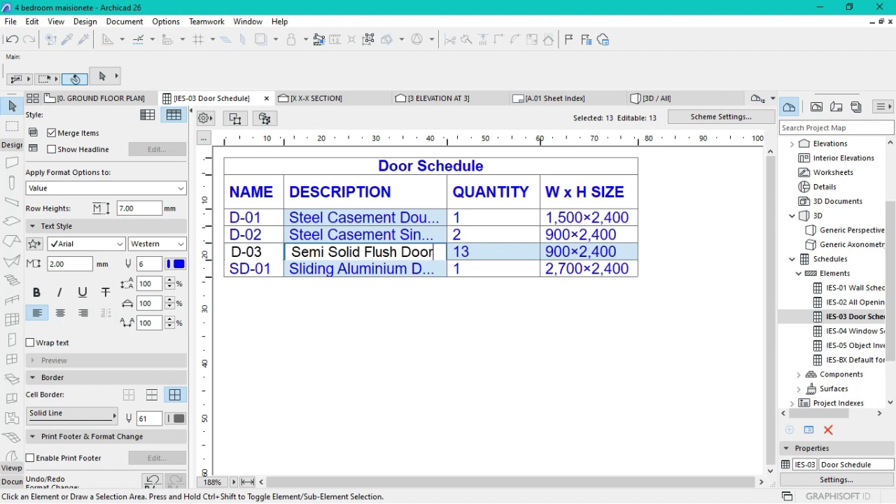
text(s)
click(559, 379)
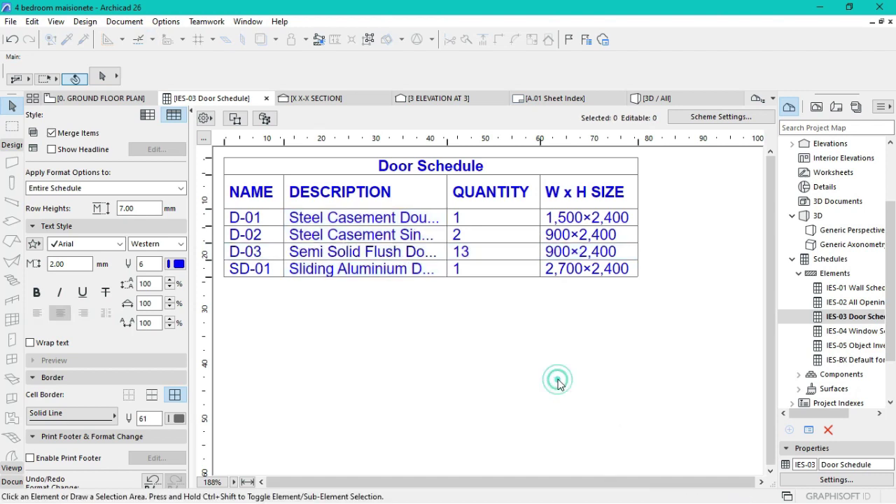
Set the font of the schedule's column headers to Times New Roman
double_click(259, 198)
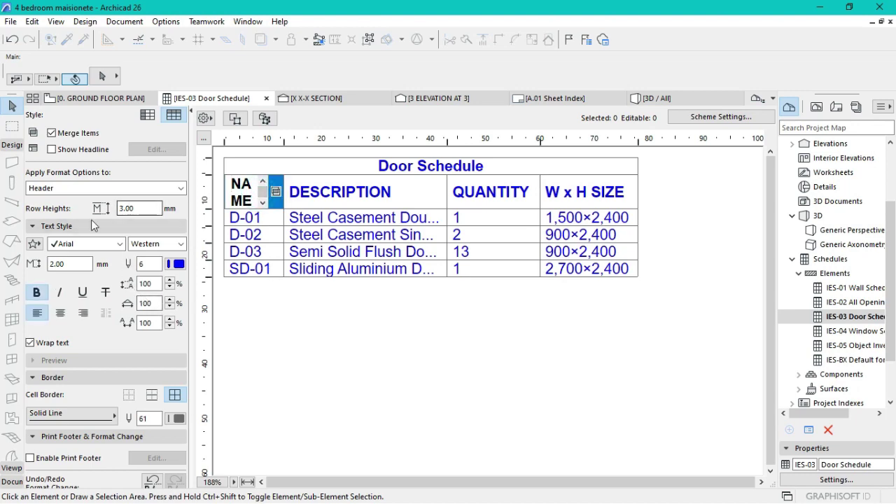
click(120, 245)
scroll(123, 249, up, 10)
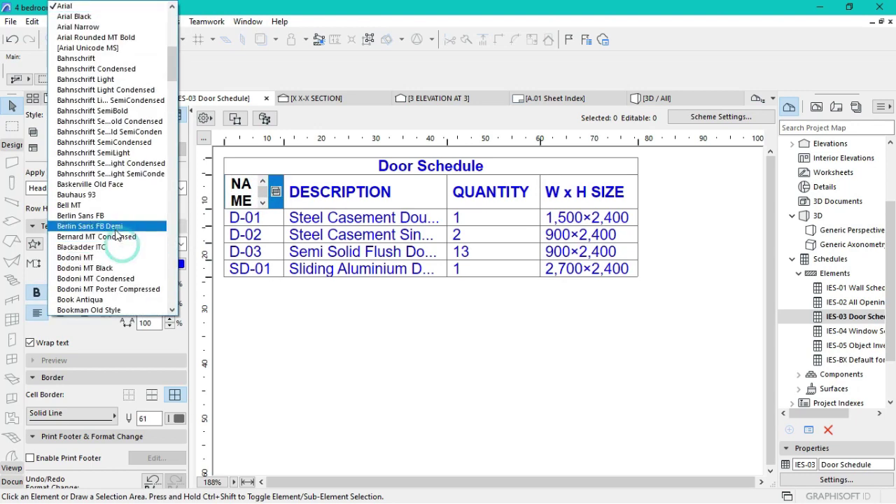
click(87, 6)
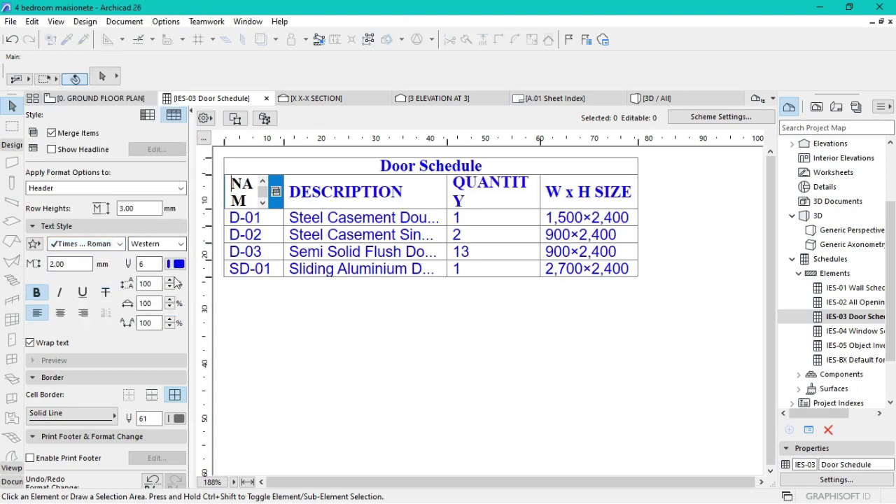
Set the font of the schedule's value rows to Times New Roman
click(245, 217)
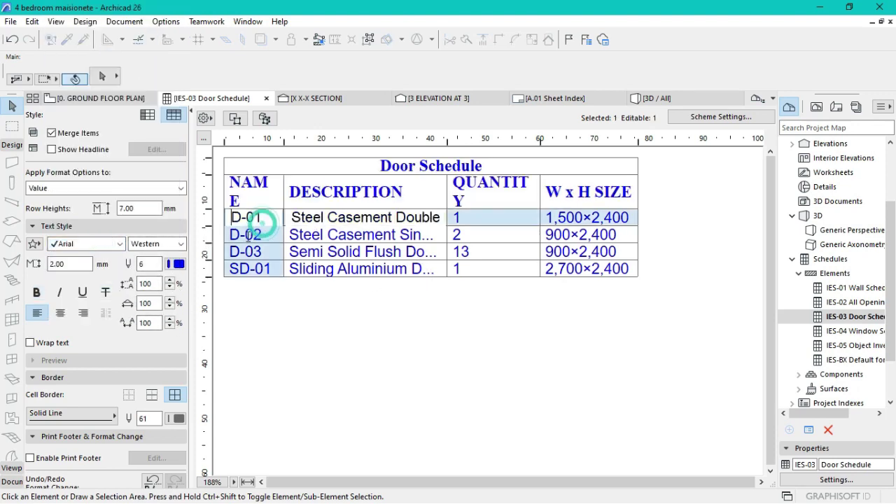
click(116, 243)
scroll(91, 213, up, 10)
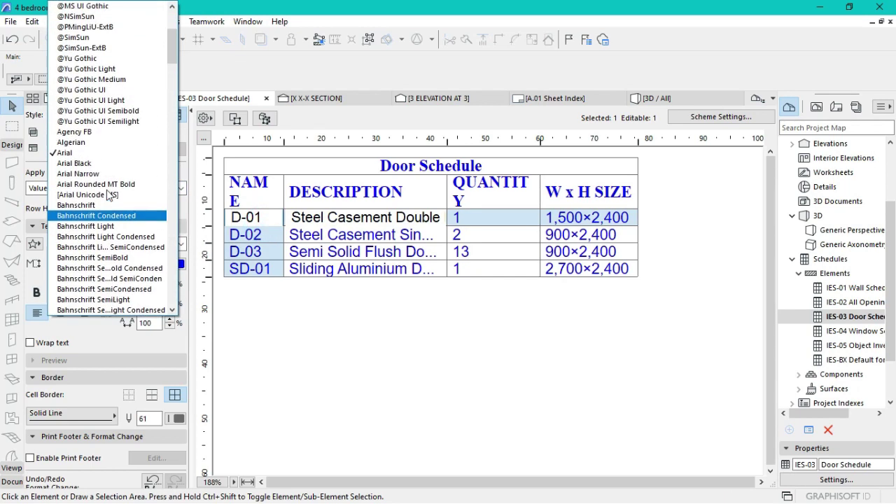
click(112, 6)
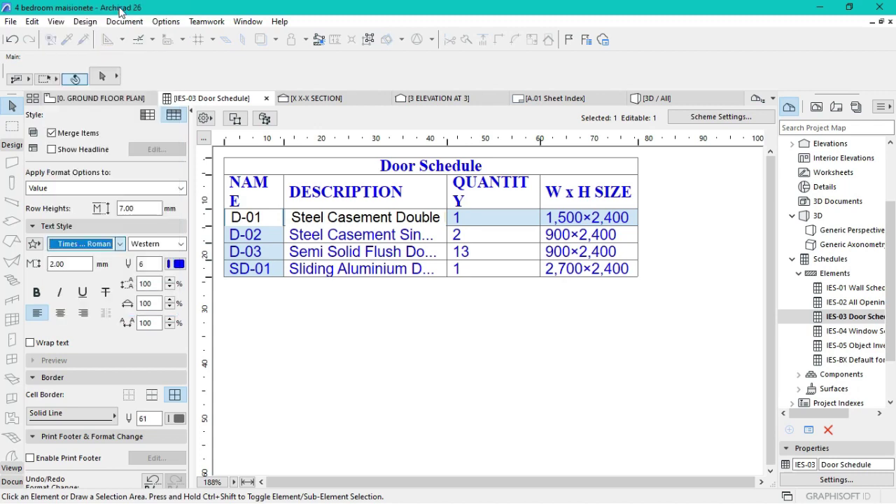
click(427, 372)
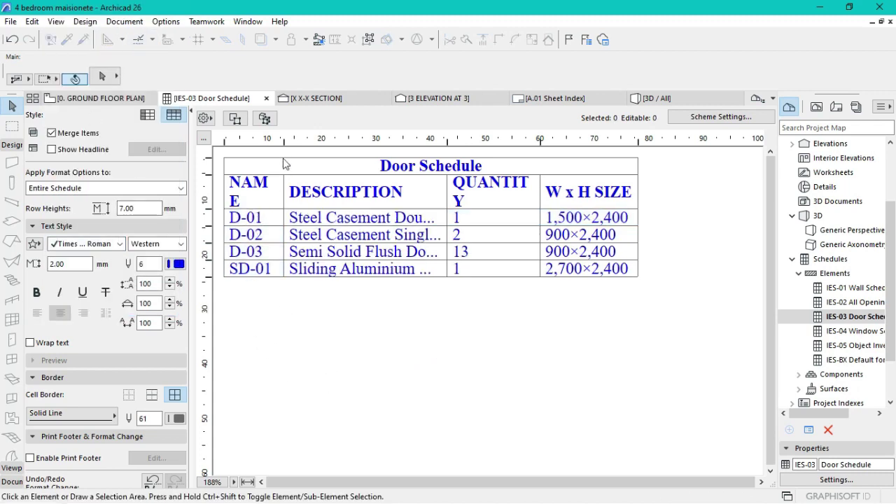
Widen the NAME and QUANTITY columns just enough for each header to fit on one line
drag(285, 142, 289, 142)
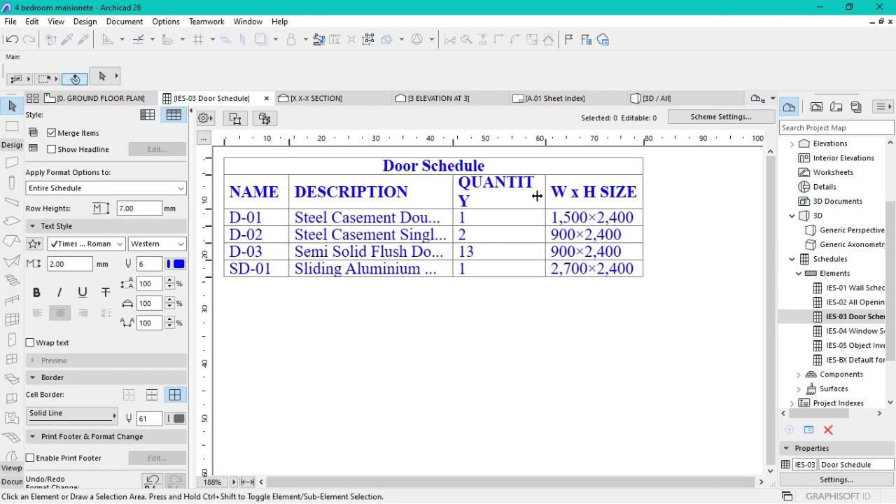
drag(545, 142, 556, 142)
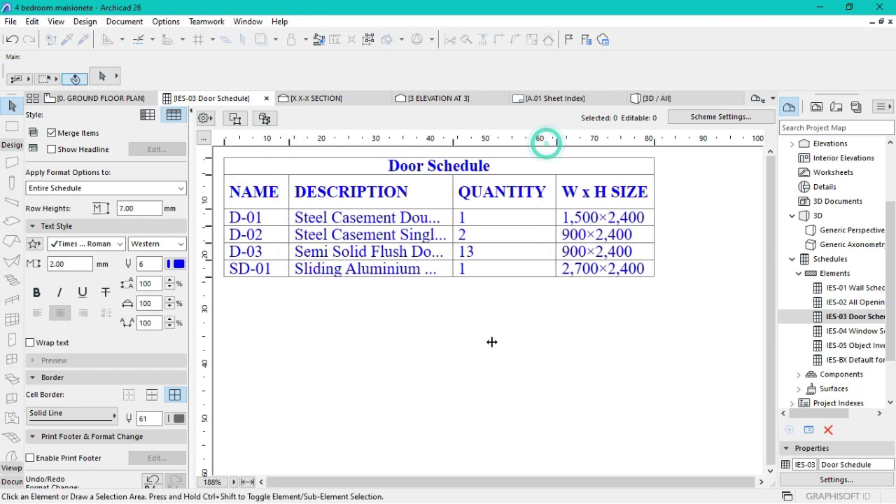
click(448, 183)
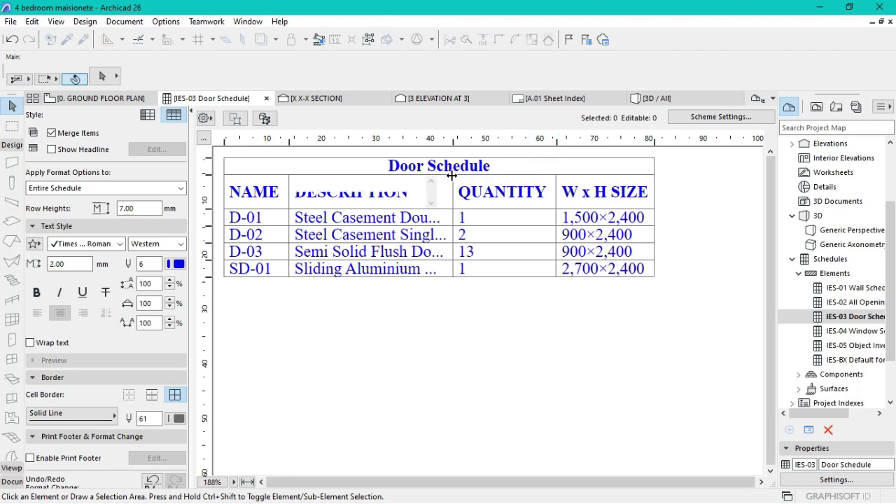
drag(454, 143, 497, 142)
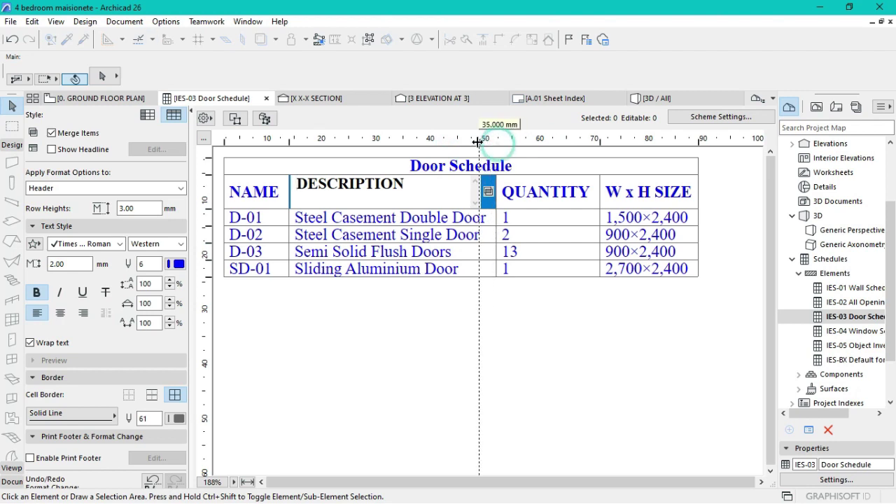
key(ctrl+z)
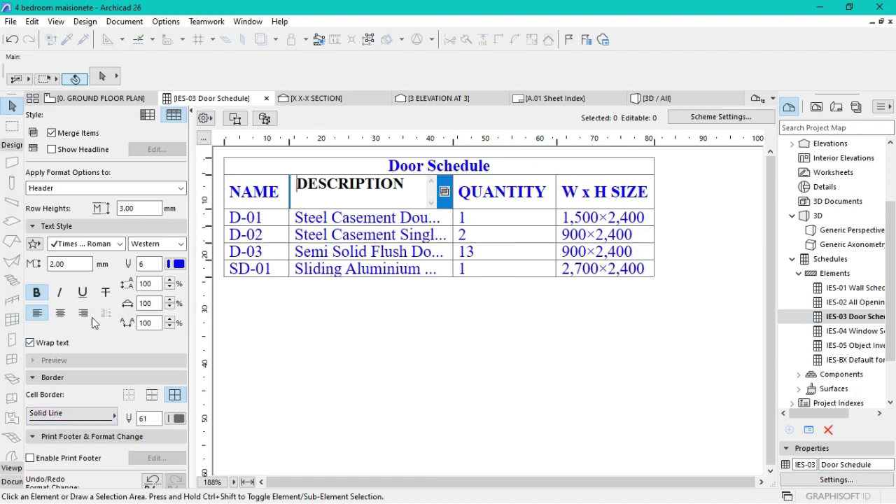
Turn on text wrapping for the schedule's value cells so the full door descriptions fit within their column
click(297, 219)
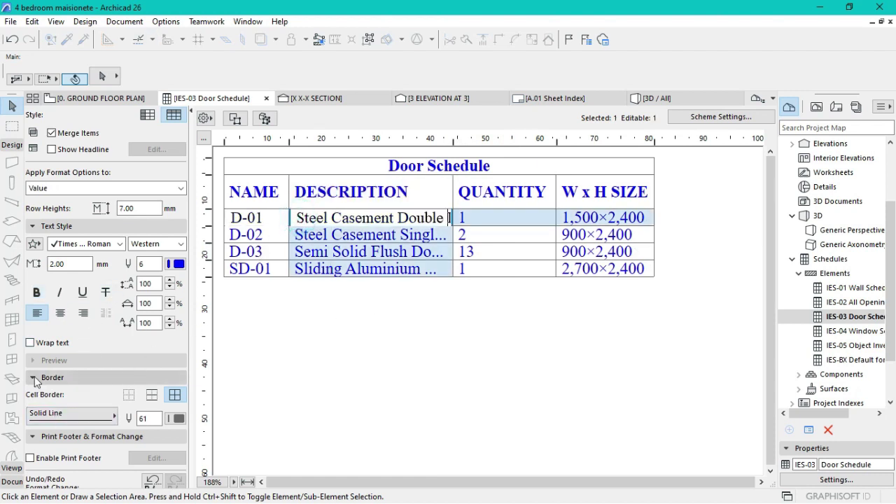
click(29, 343)
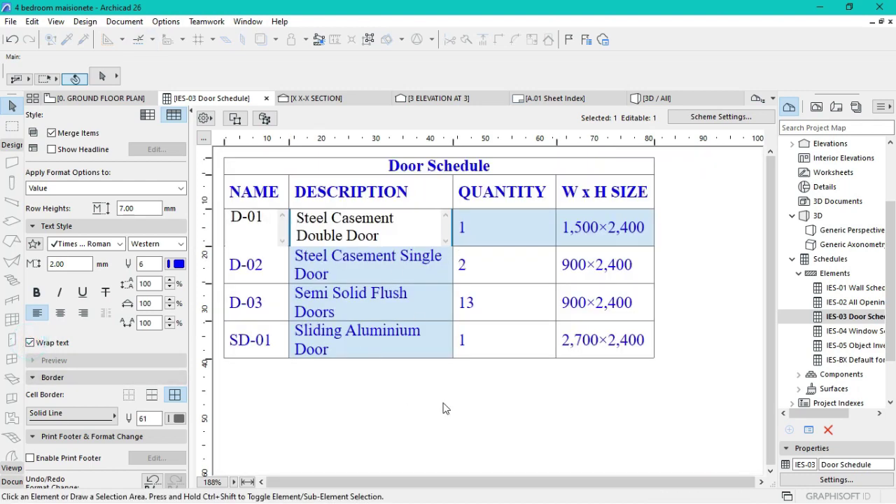
click(466, 393)
click(387, 416)
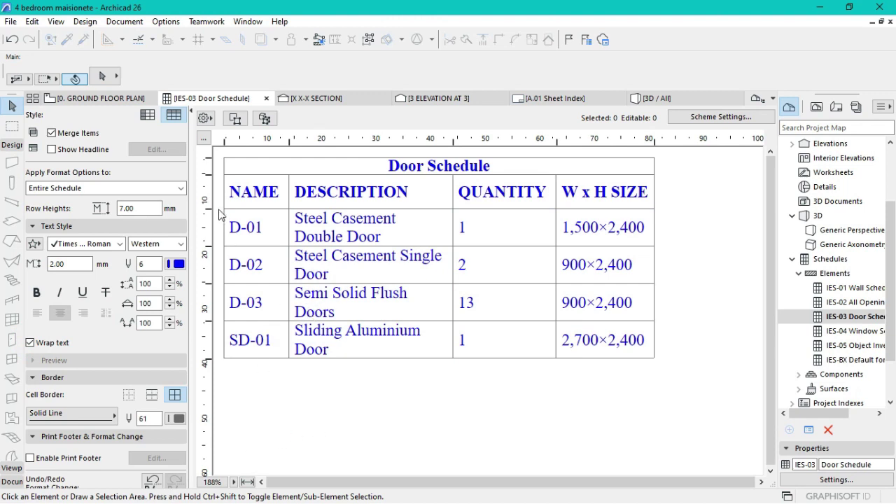
Centre-align the NAME, DESCRIPTION, QUANTITY and W x H SIZE column headers of the door schedule
click(242, 199)
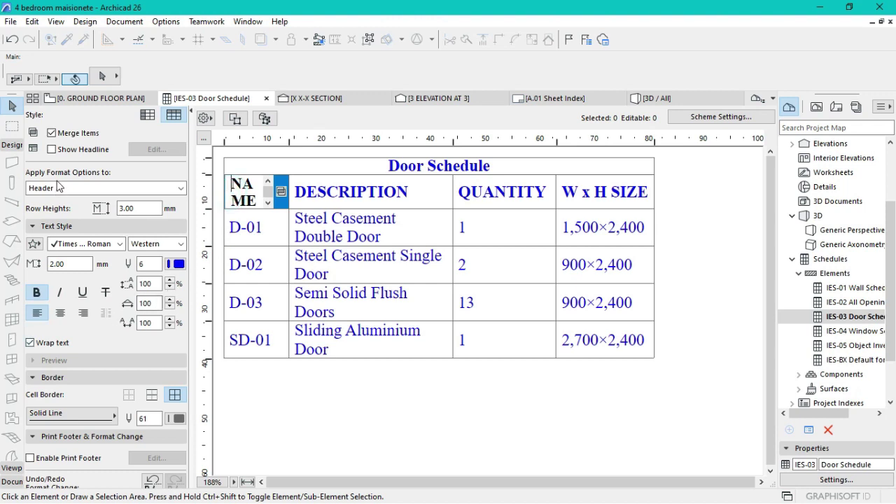
click(60, 313)
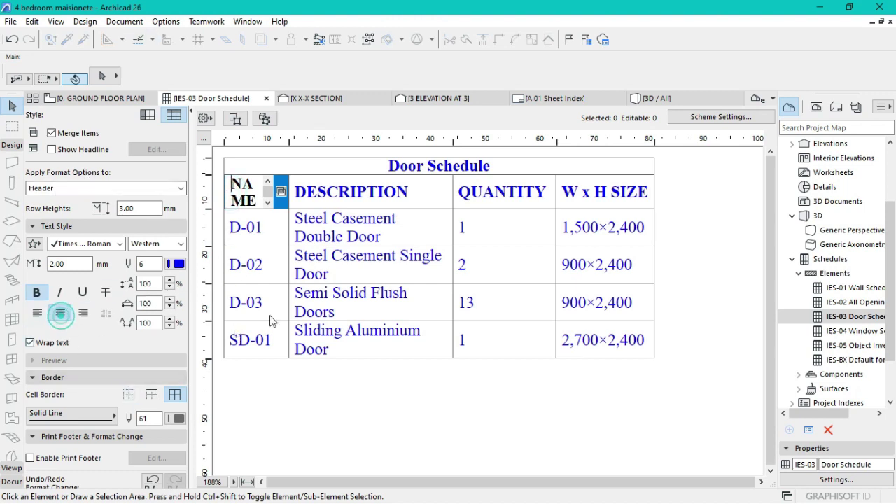
click(413, 199)
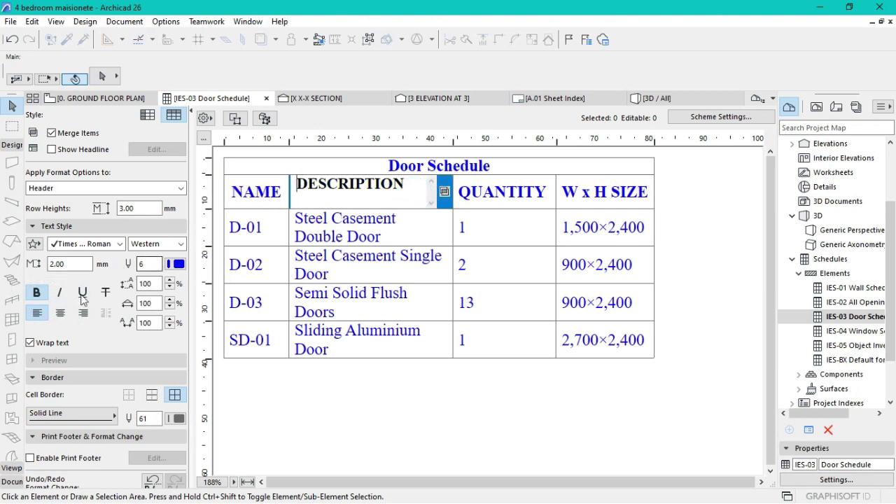
click(60, 313)
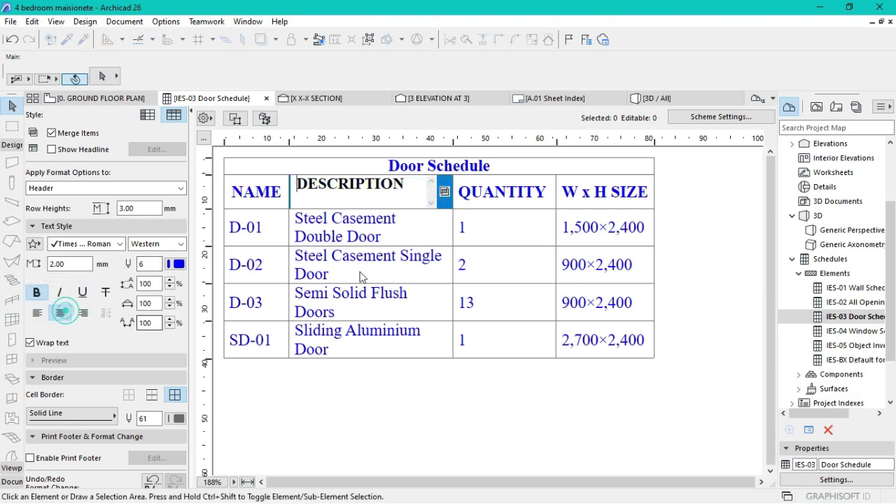
click(462, 207)
click(60, 313)
click(571, 190)
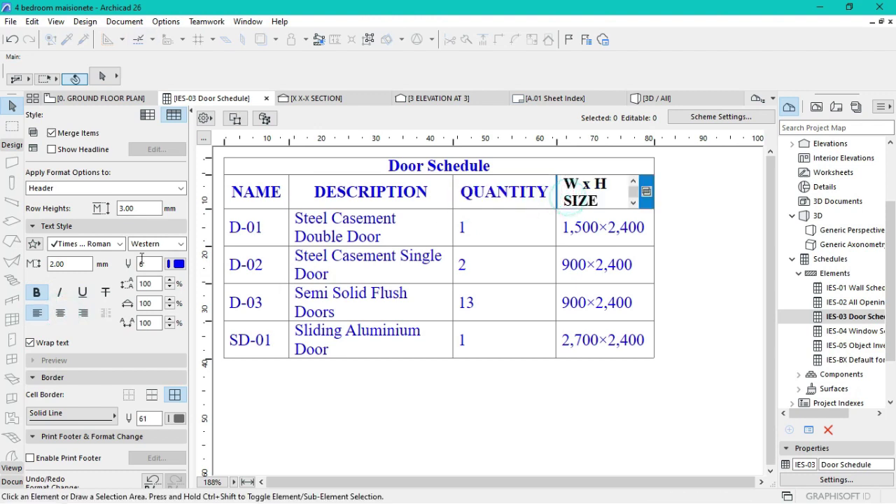
click(60, 313)
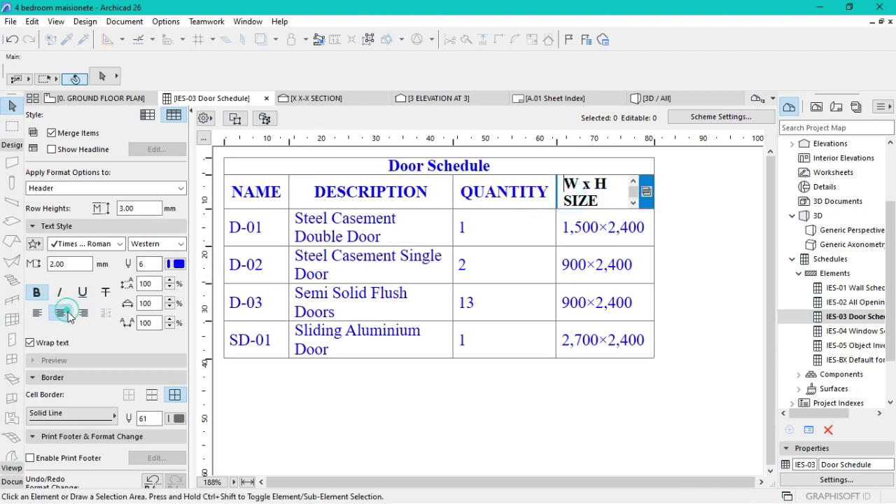
click(238, 228)
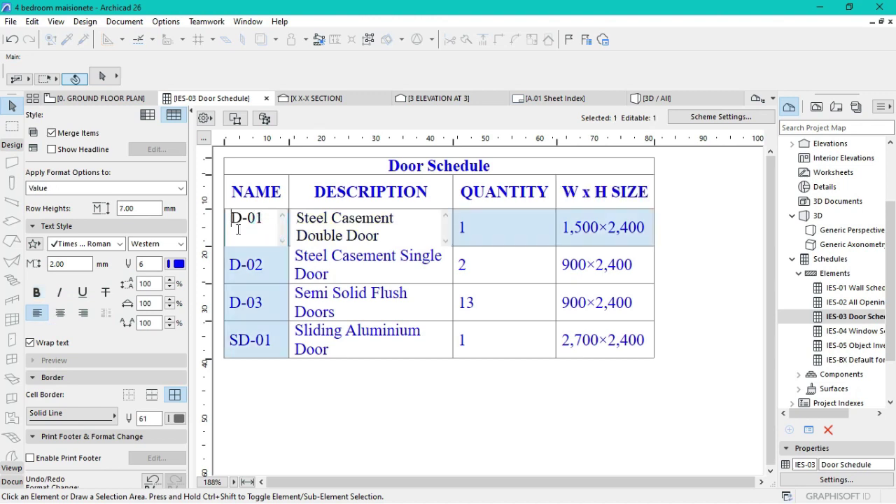
double_click(238, 228)
drag(240, 223, 578, 217)
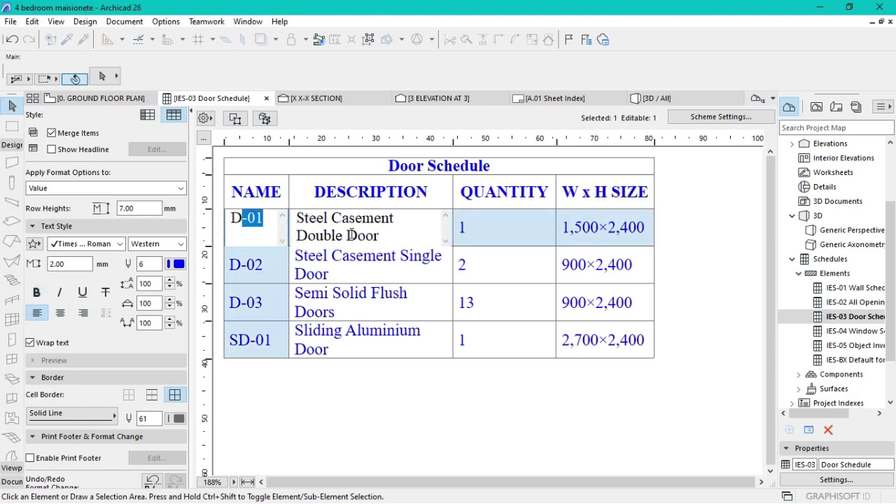
click(452, 399)
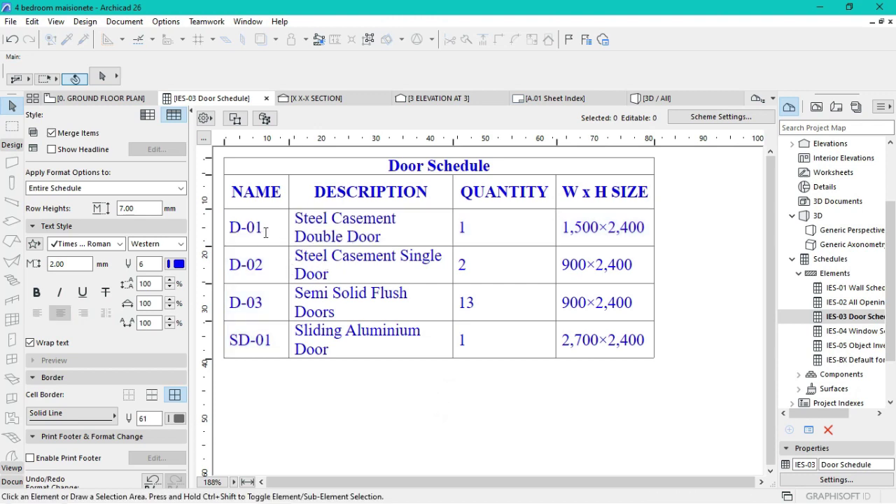
Centre-align the values in the schedule's NAME and DESCRIPTION columns
click(236, 217)
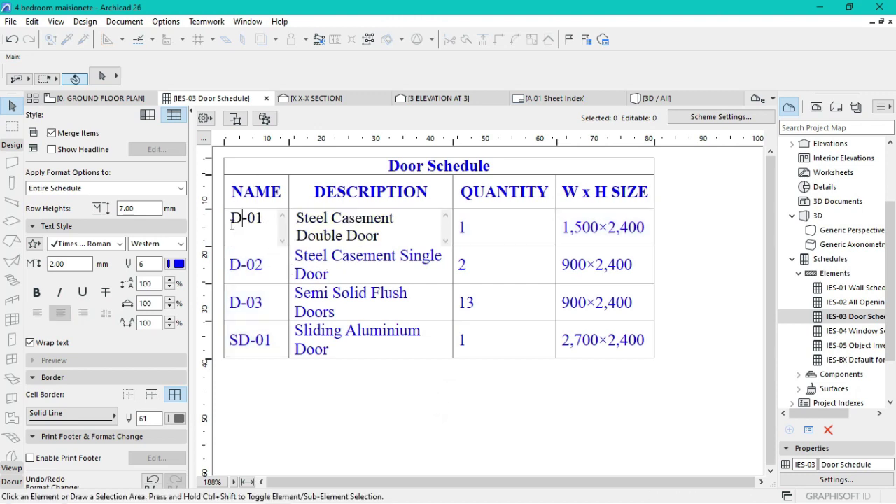
click(61, 313)
click(290, 389)
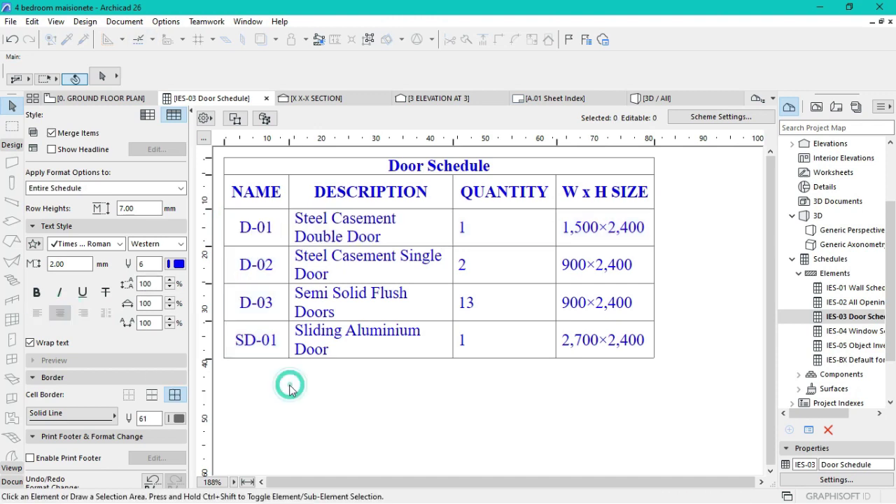
click(297, 223)
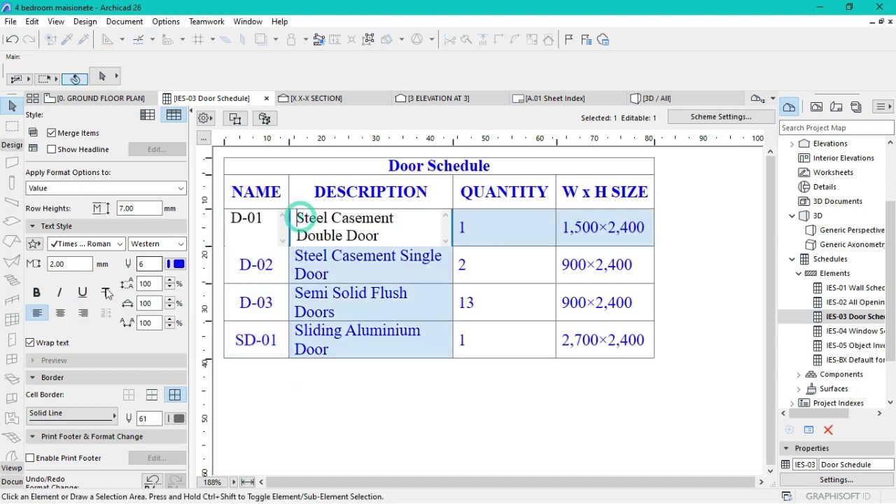
click(60, 313)
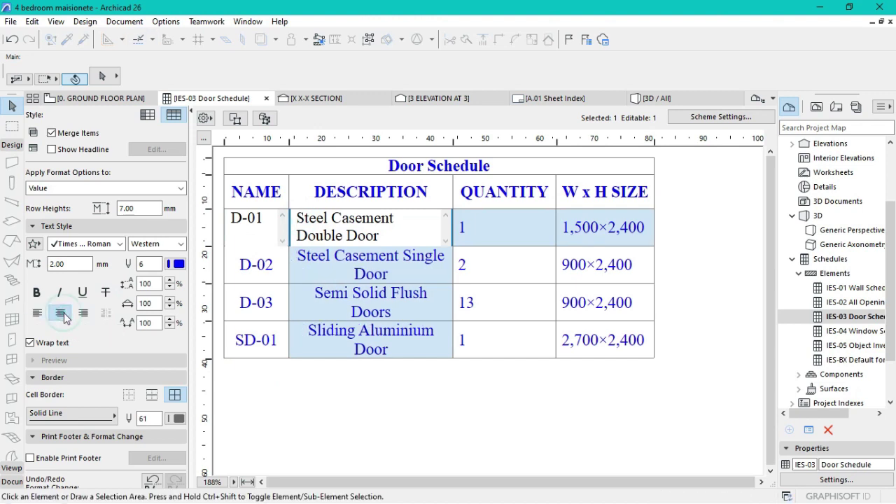
Centre-align the values in the schedule's QUANTITY and W x H SIZE columns
click(459, 237)
click(460, 236)
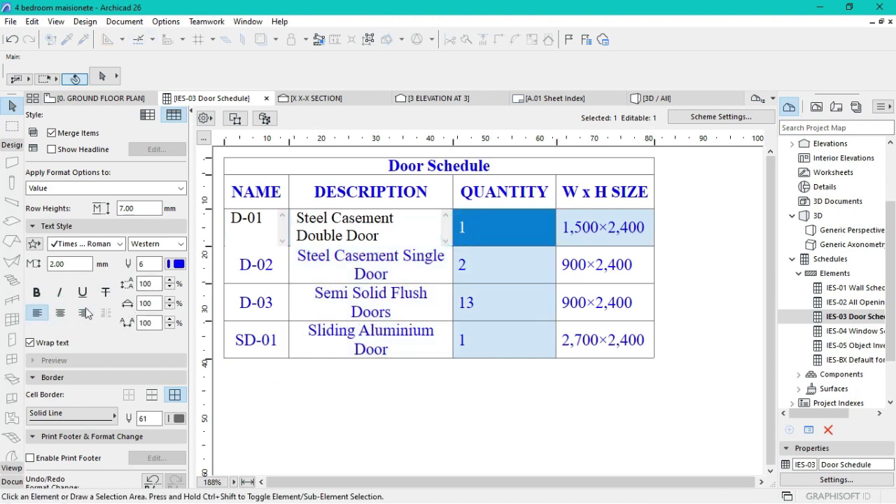
click(63, 313)
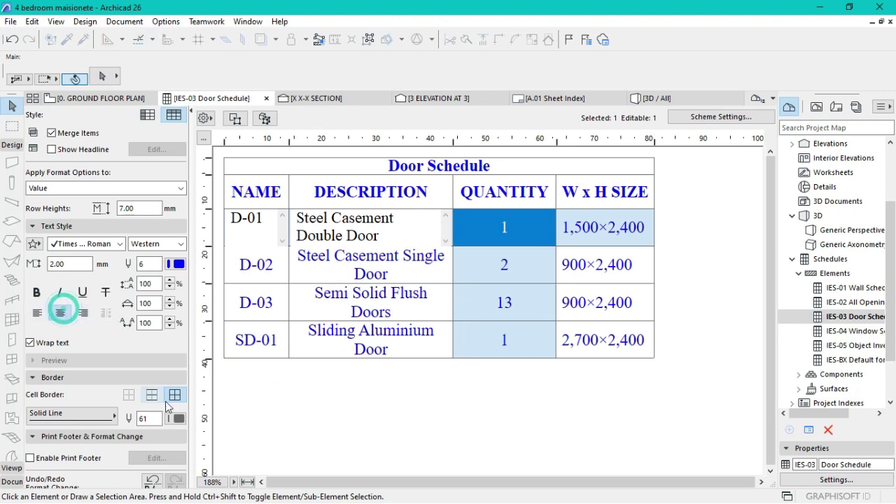
click(564, 236)
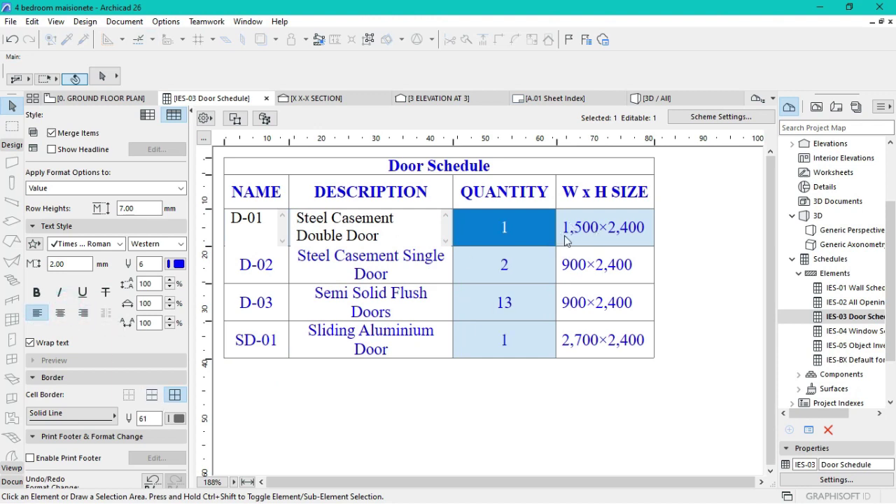
click(60, 315)
click(548, 378)
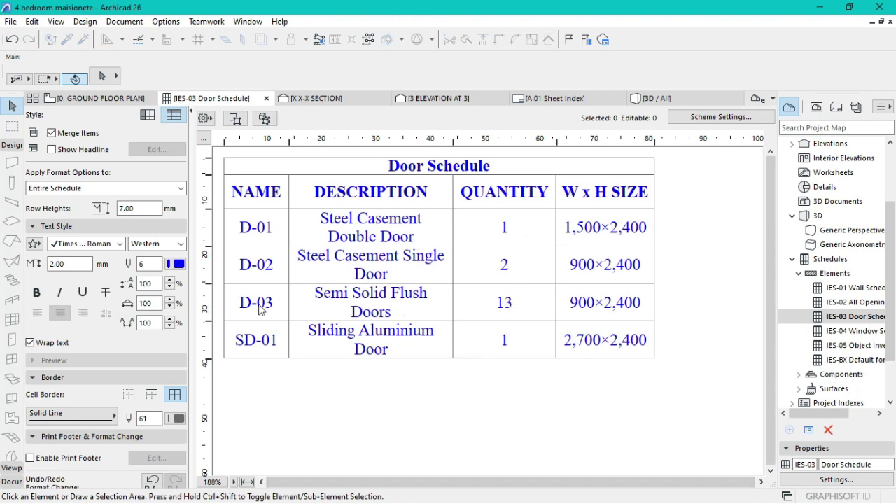
Save the door schedule as a view, keeping its ID and name by Project Map
right_click(248, 102)
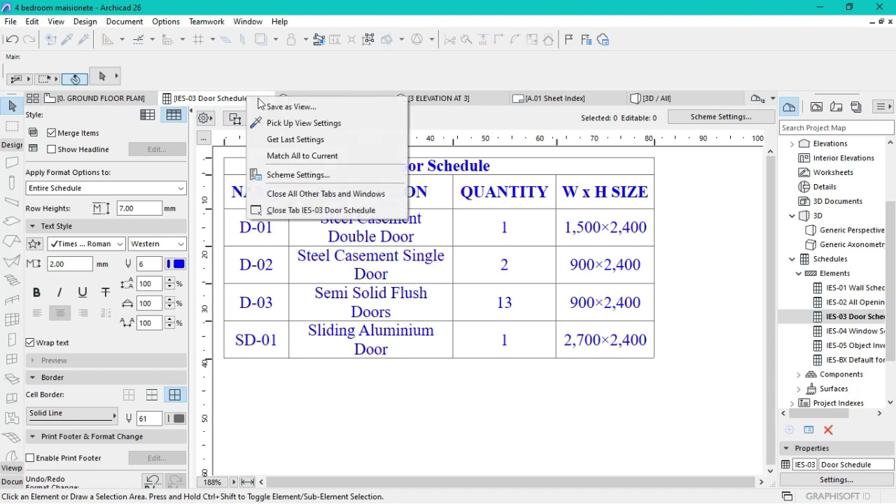
click(272, 108)
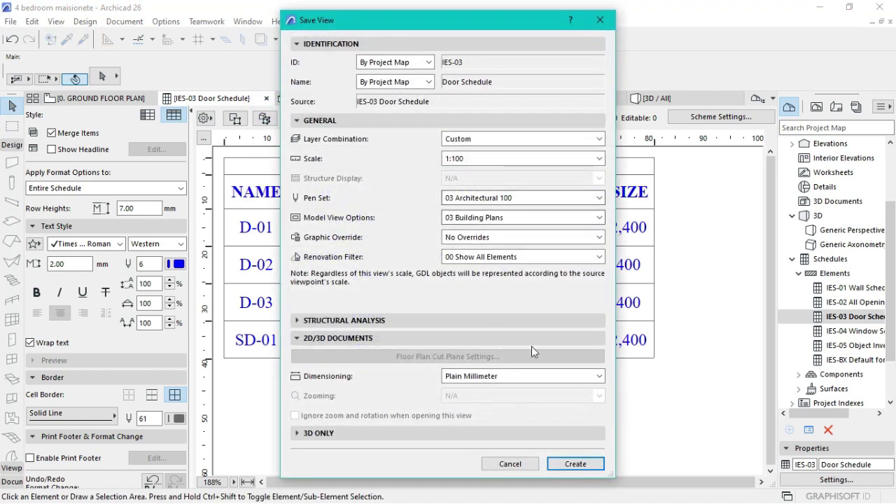
click(573, 463)
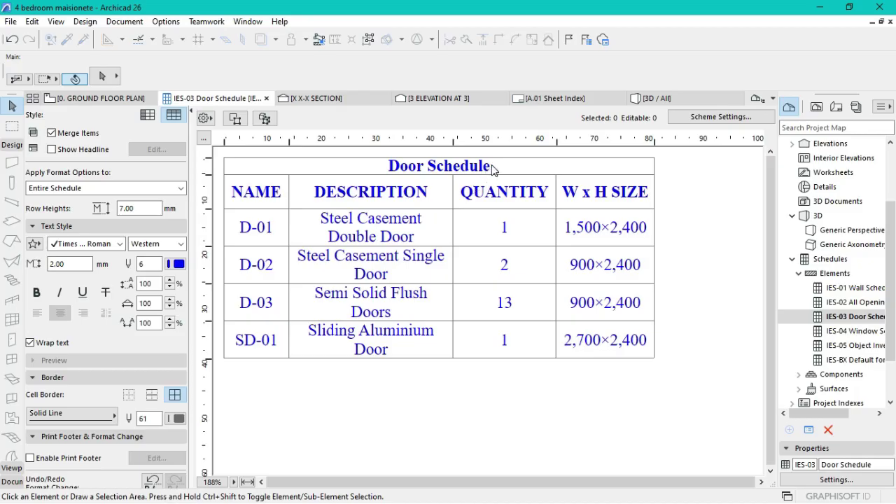
Replace the schedule's title with DOORS SCHEDULE
click(492, 168)
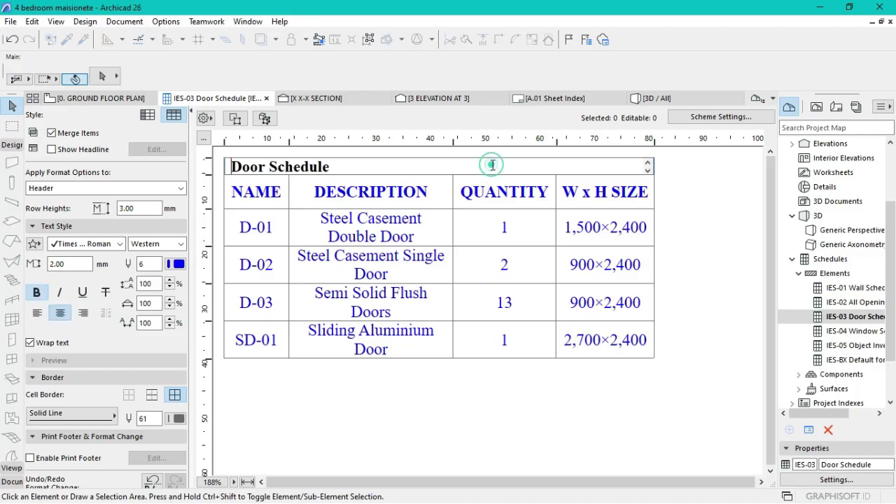
click(354, 166)
drag(336, 168, 228, 170)
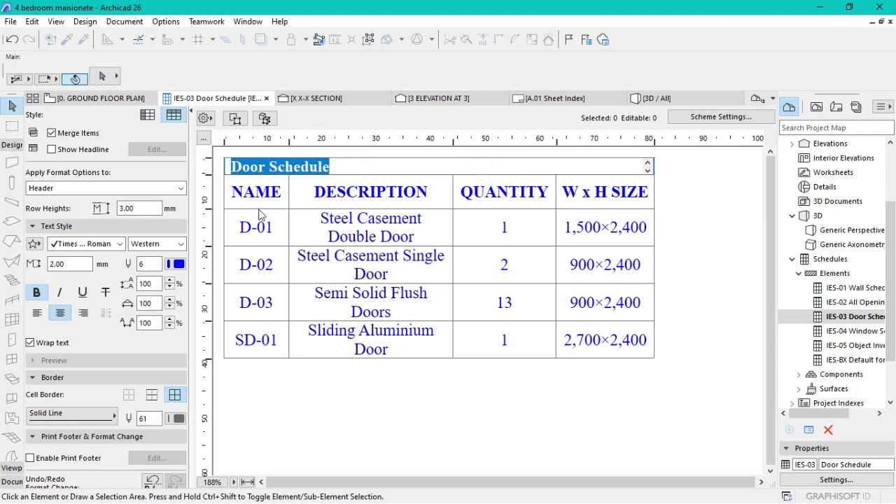
key(Delete)
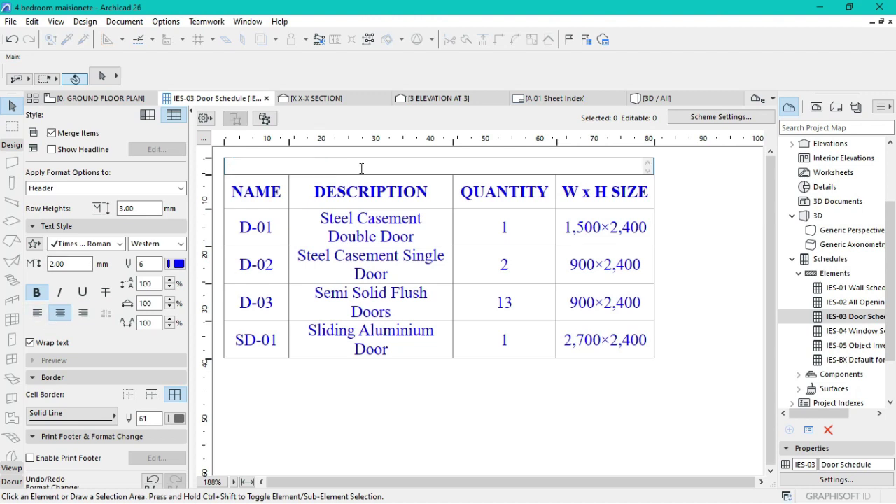
text(OORS S)
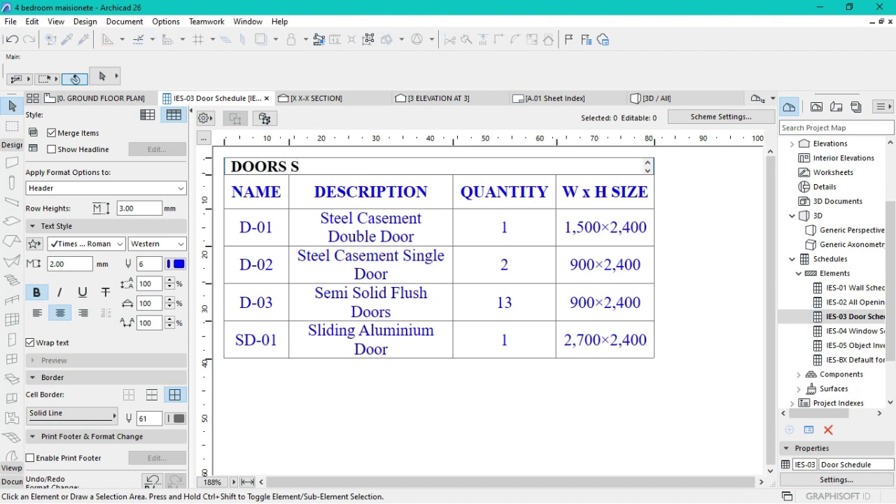
text(CHEDULE)
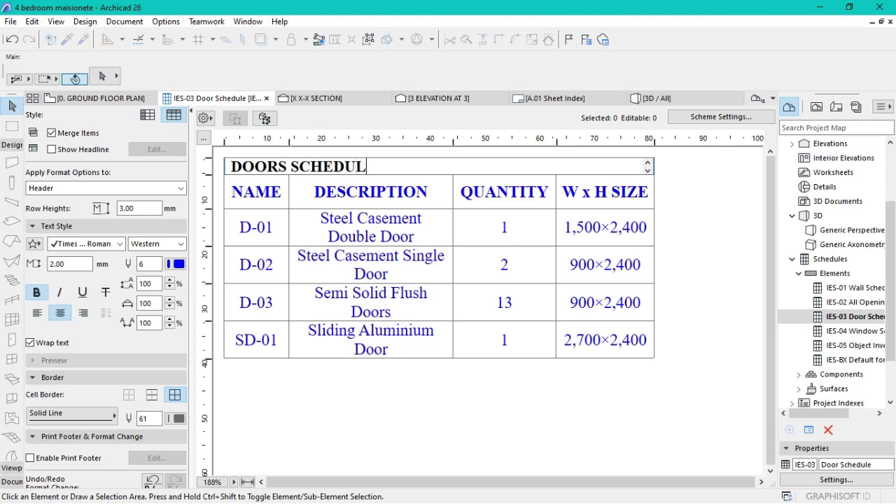
click(474, 402)
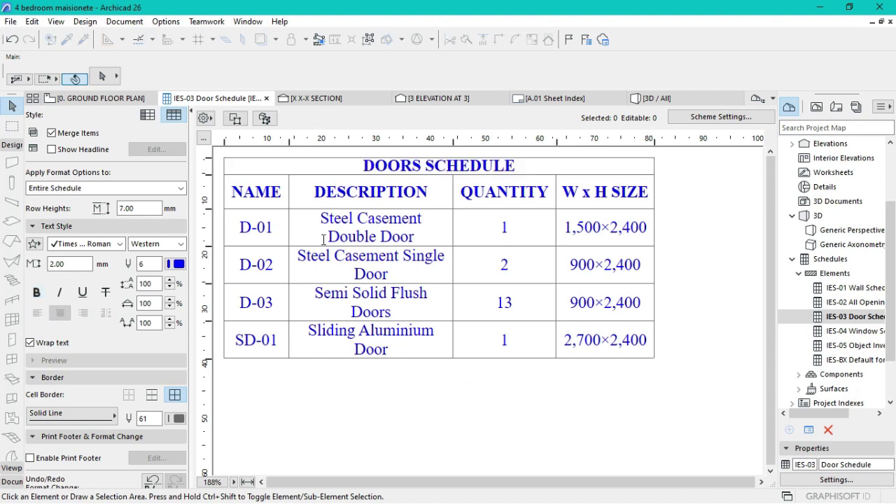
Change the text pen of the schedule's value rows to black pen 1
click(243, 236)
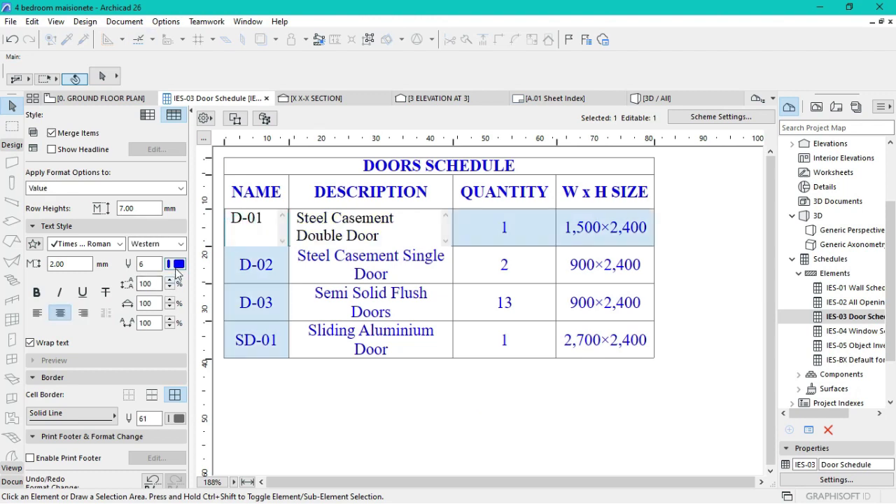
click(175, 263)
click(193, 264)
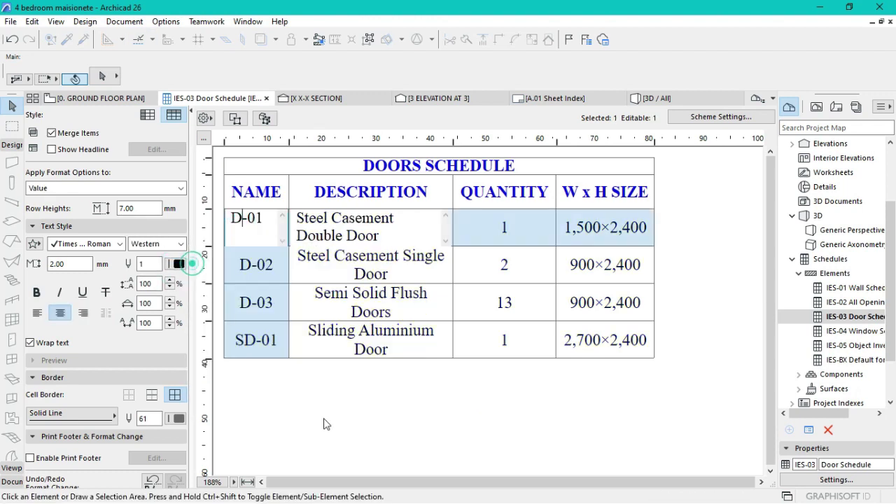
click(357, 453)
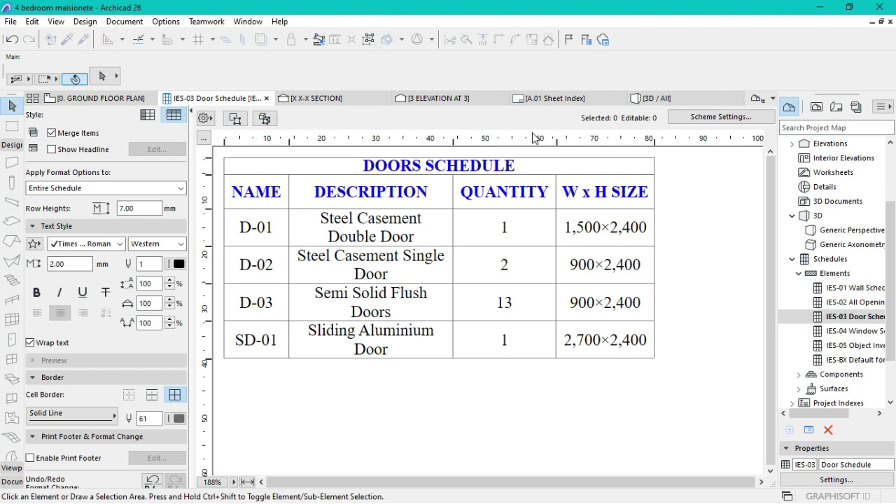
Place the IES-03 door schedule on the A.01 Sheet Index layout, in the blank column below the notes box
click(556, 98)
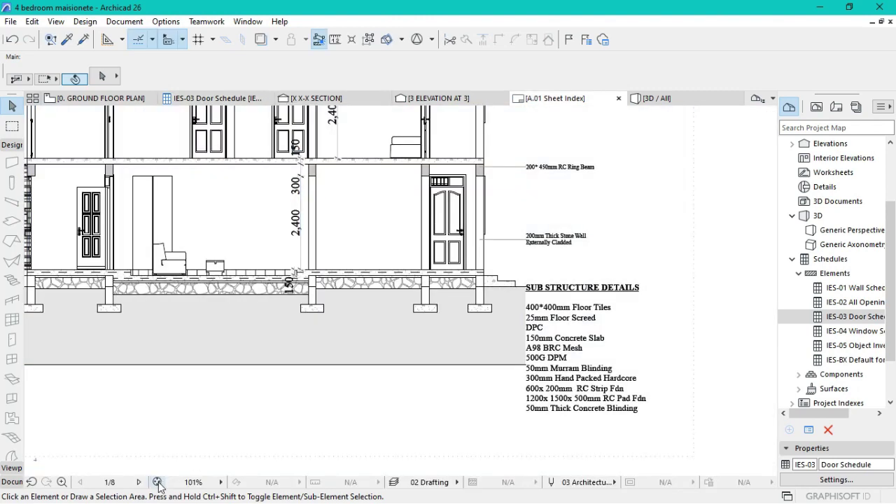
click(158, 482)
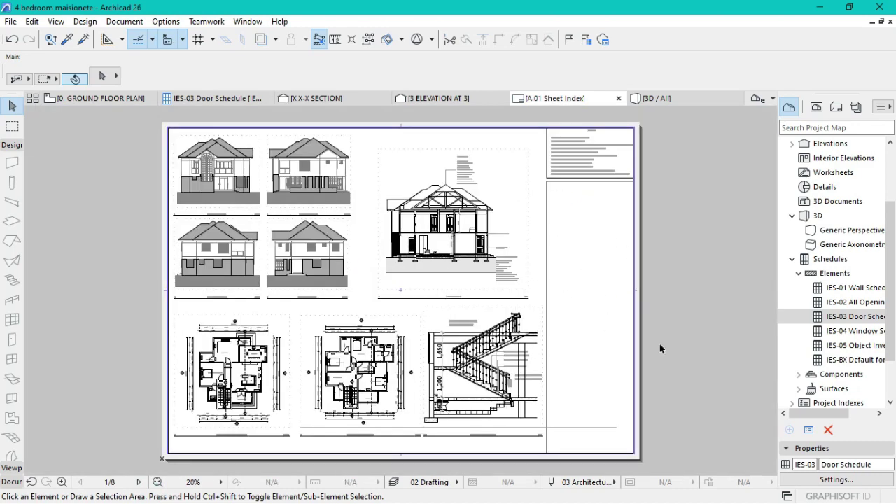
drag(865, 320, 596, 208)
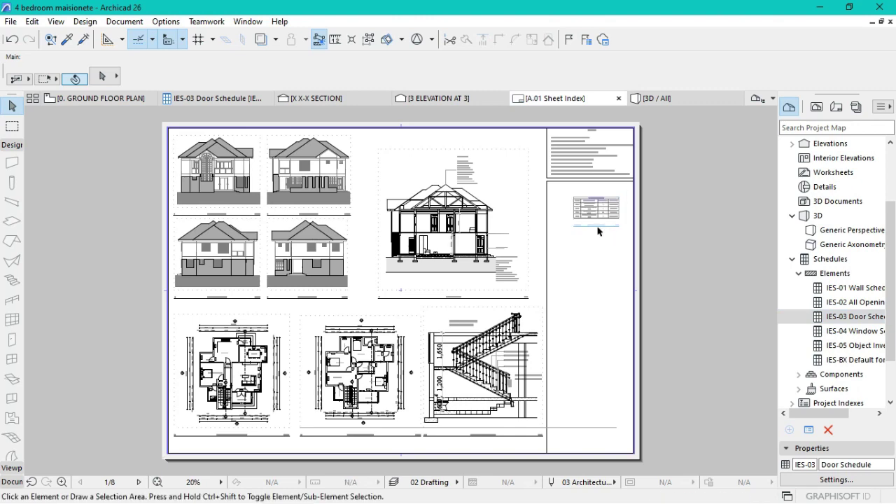
Set the scale of the door schedule drawing on the layout to 2:1
scroll(595, 206, up, 3)
scroll(595, 211, up, 3)
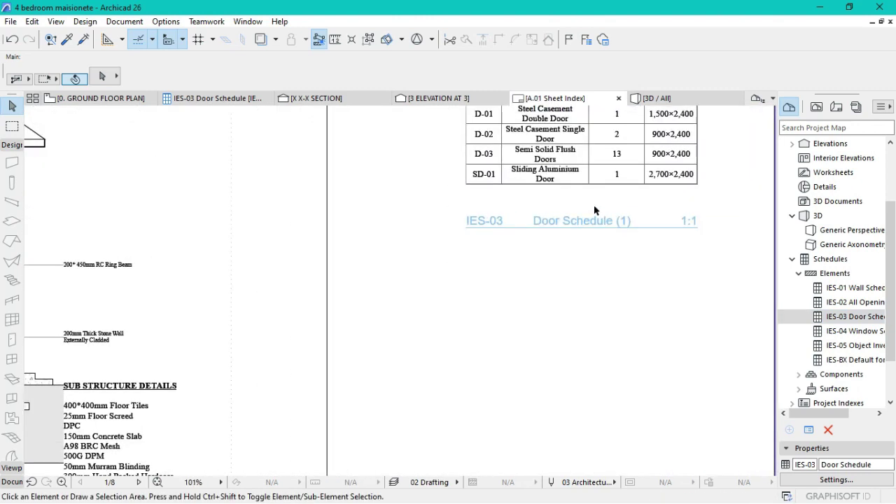
scroll(594, 210, down, 2)
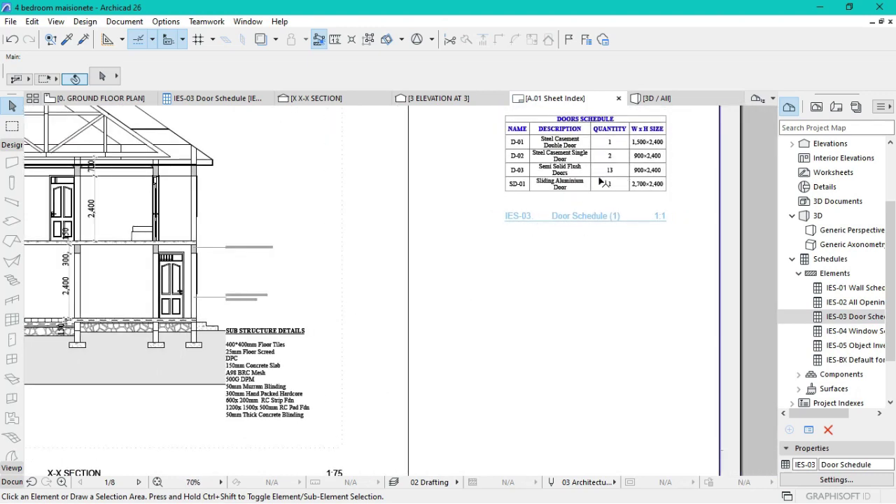
click(552, 185)
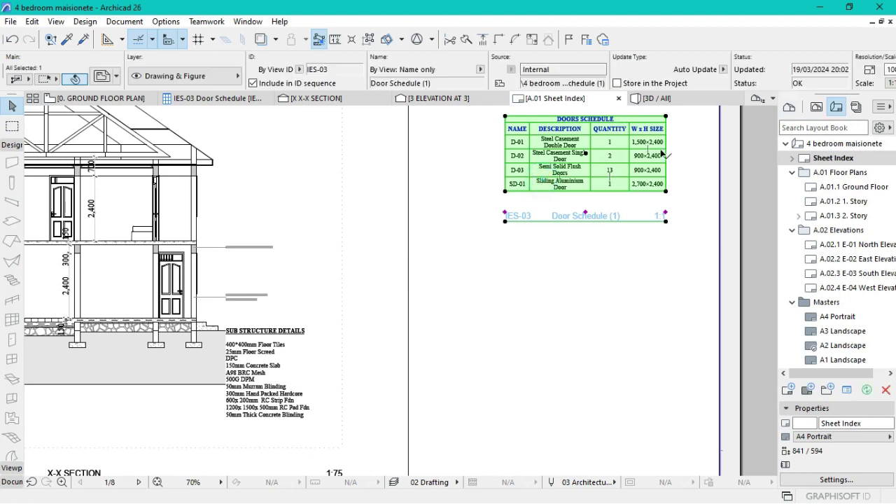
click(784, 83)
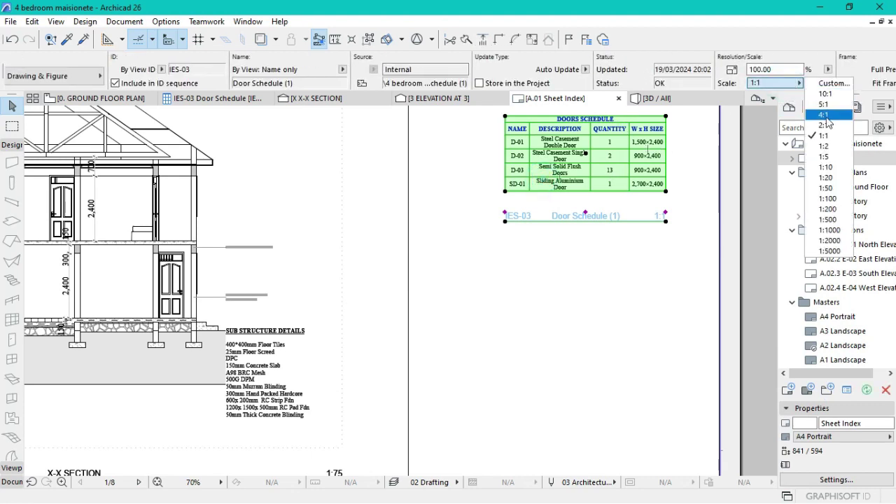
click(829, 125)
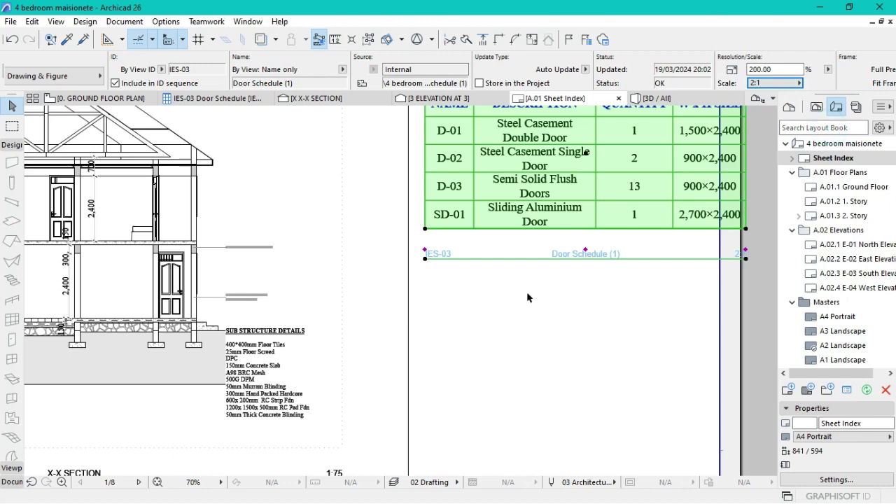
Move the door schedule drawing by its upper-left corner to the upper-left corner of the blank column below the notes box
scroll(532, 284, down, 4)
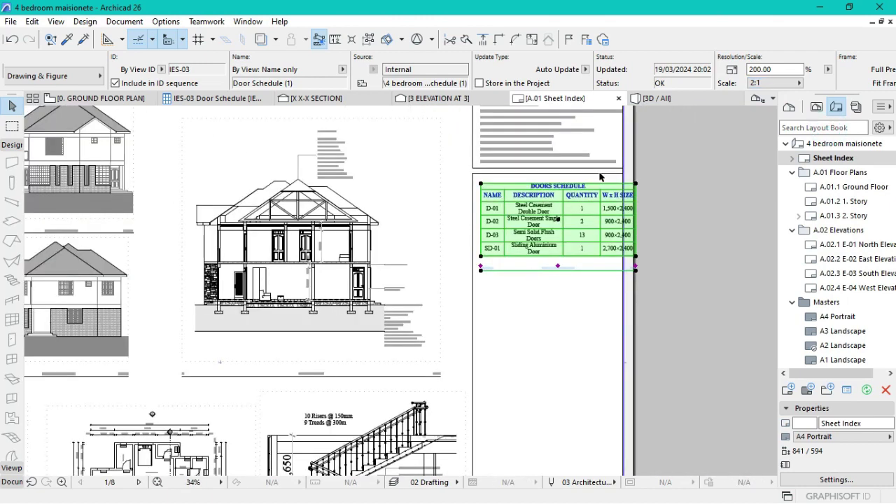
scroll(637, 217, up, 2)
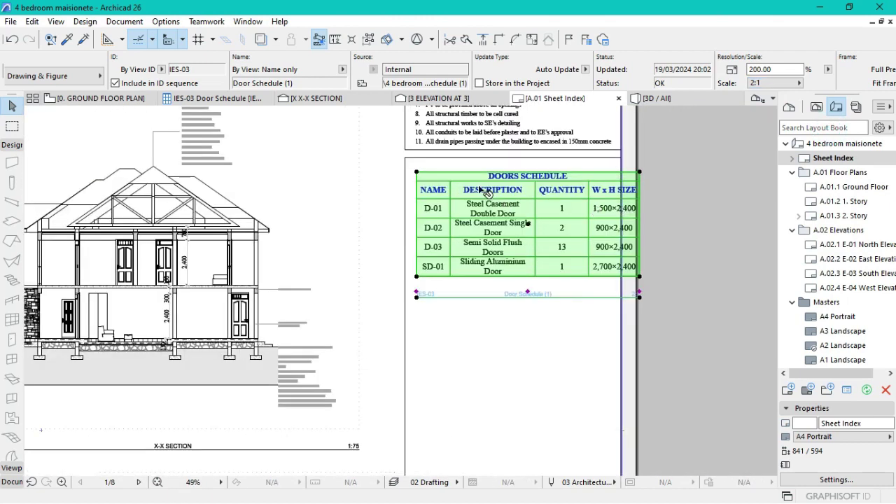
click(415, 171)
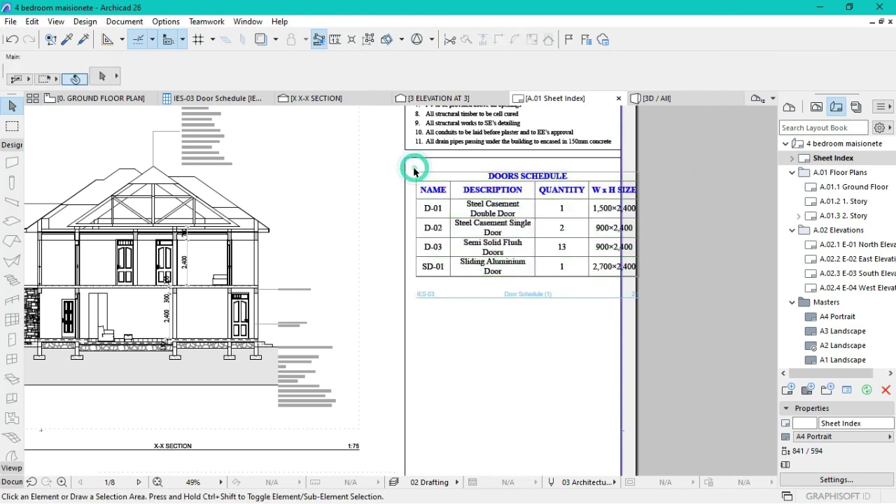
click(416, 172)
drag(416, 172, 398, 157)
click(432, 290)
Narrow the Description column in the IES-03 door schedule to fit the table within the layout's column, and return to the A.01 Sheet Index layout
click(209, 100)
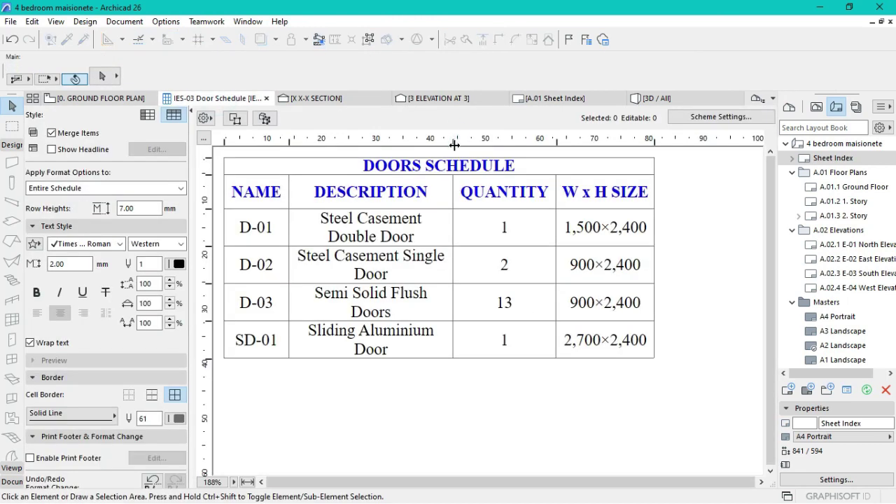
click(536, 98)
click(519, 120)
scroll(519, 121, up, 3)
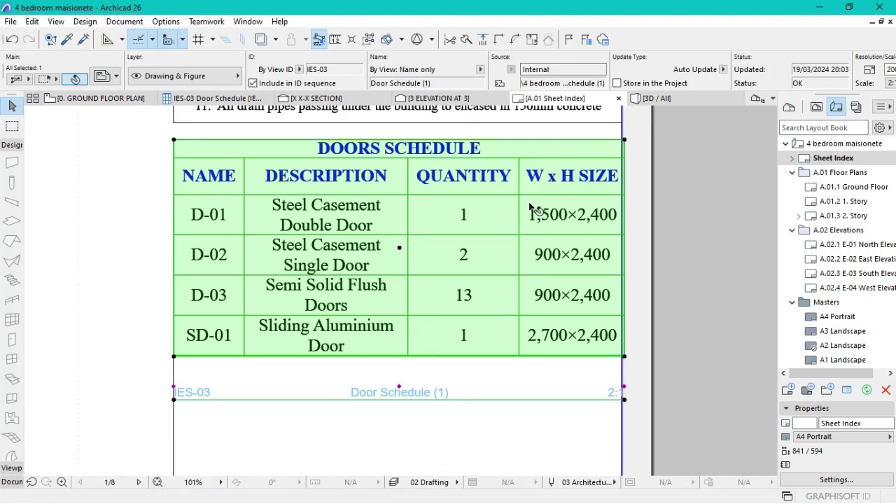
double_click(641, 170)
drag(642, 140, 651, 146)
click(553, 98)
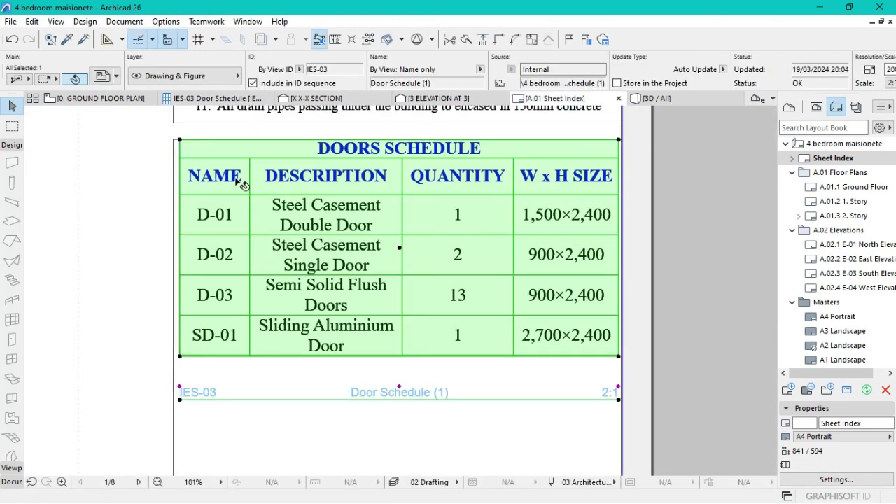
Switch the placed door schedule drawing's name to Custom and leave it blank
click(680, 228)
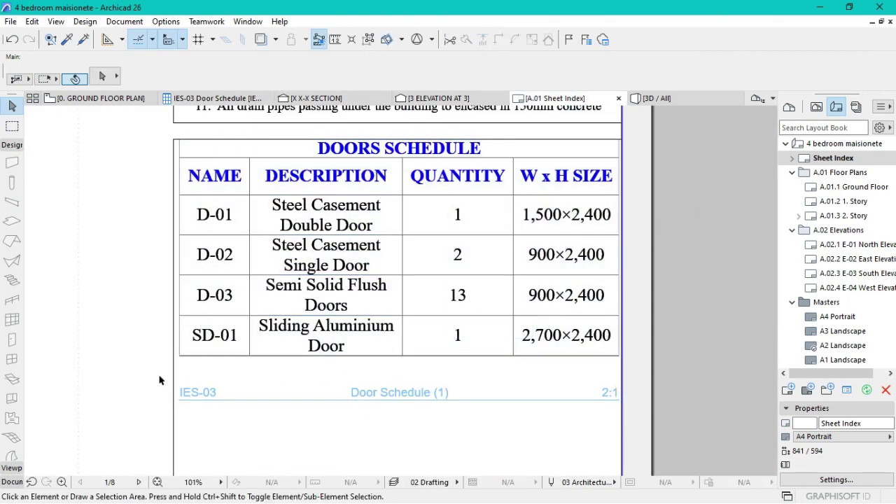
click(386, 392)
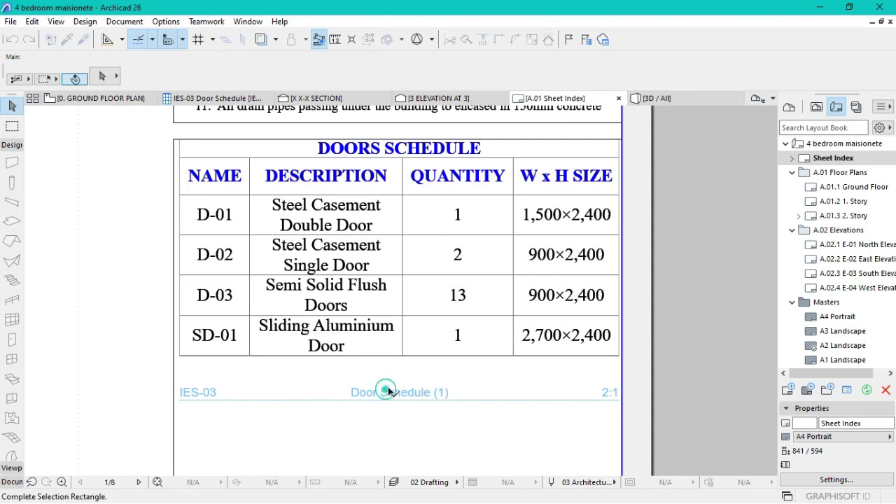
click(448, 292)
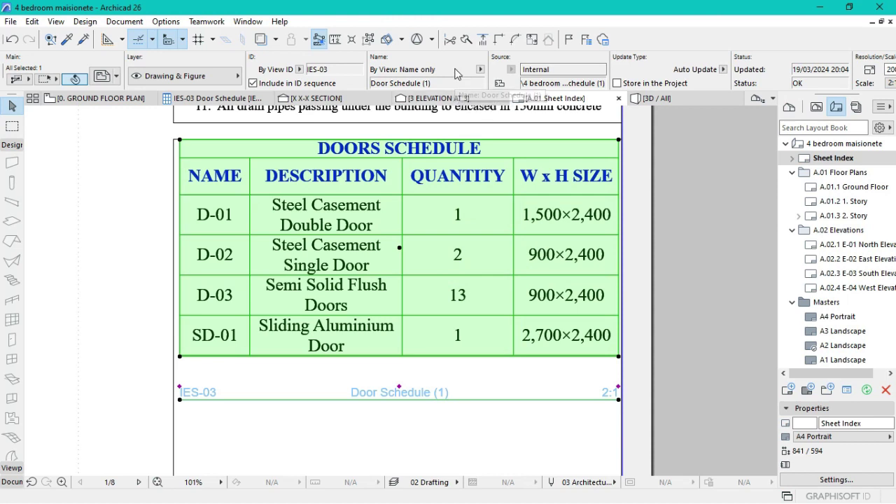
click(480, 70)
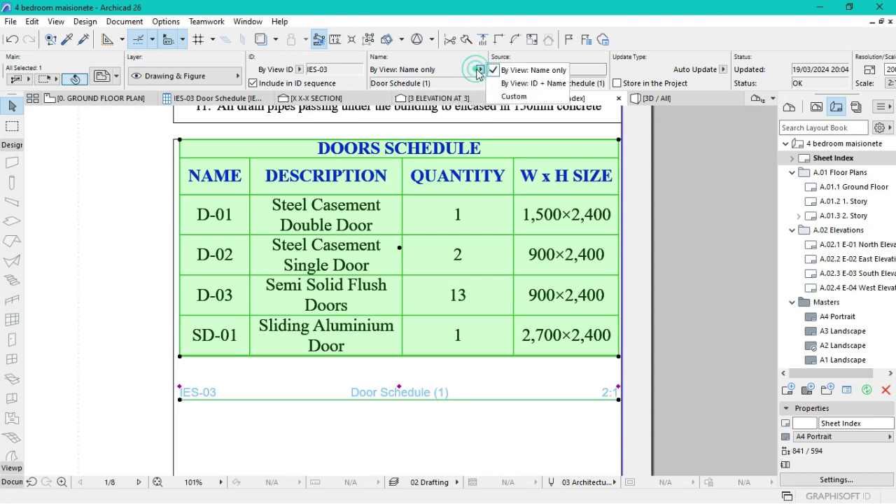
click(513, 96)
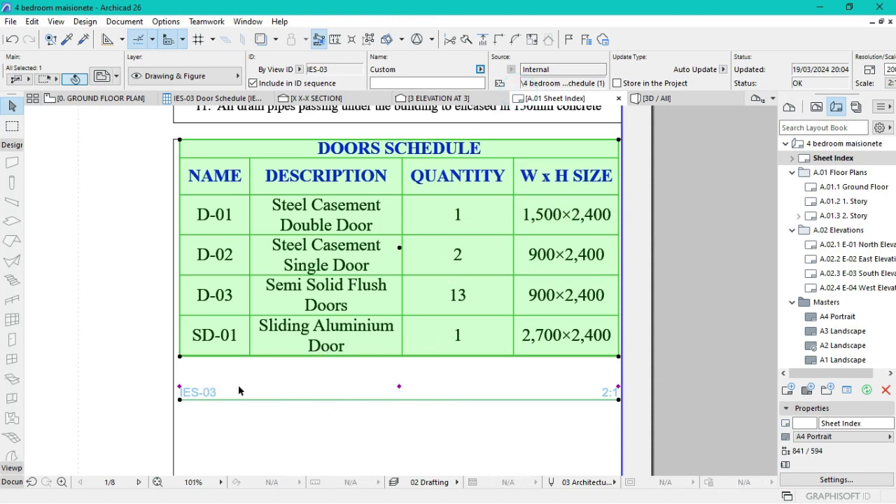
Hide the door schedule's drawing title by setting its uniform title pen to white pen 121
double_click(356, 393)
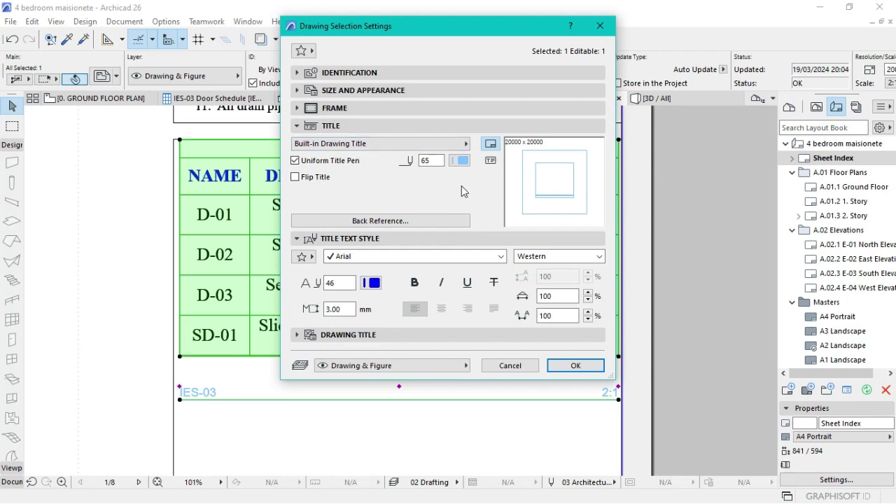
click(459, 160)
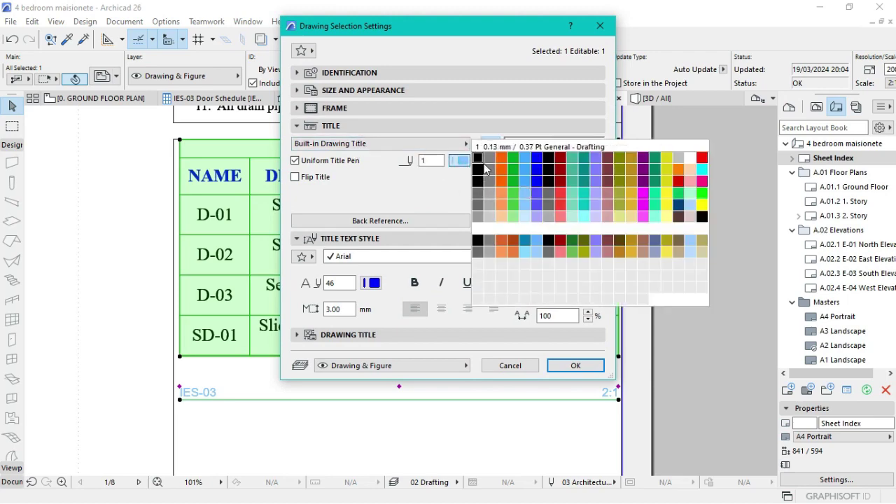
click(480, 225)
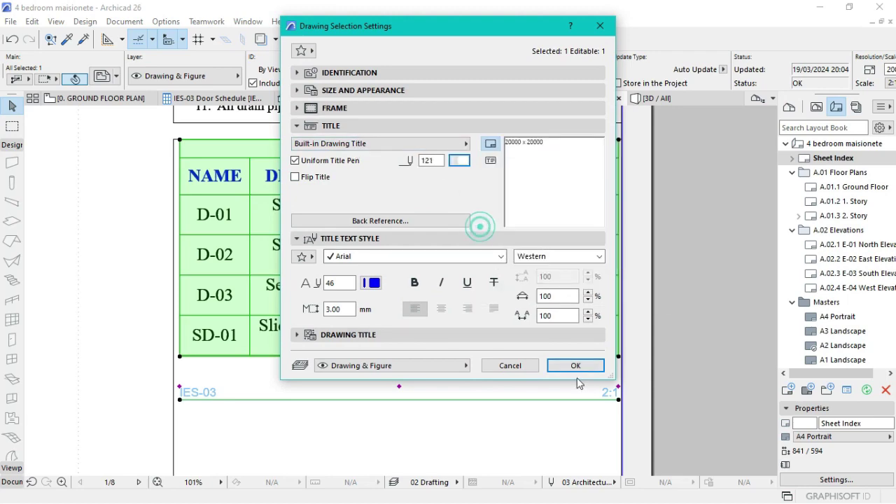
click(577, 365)
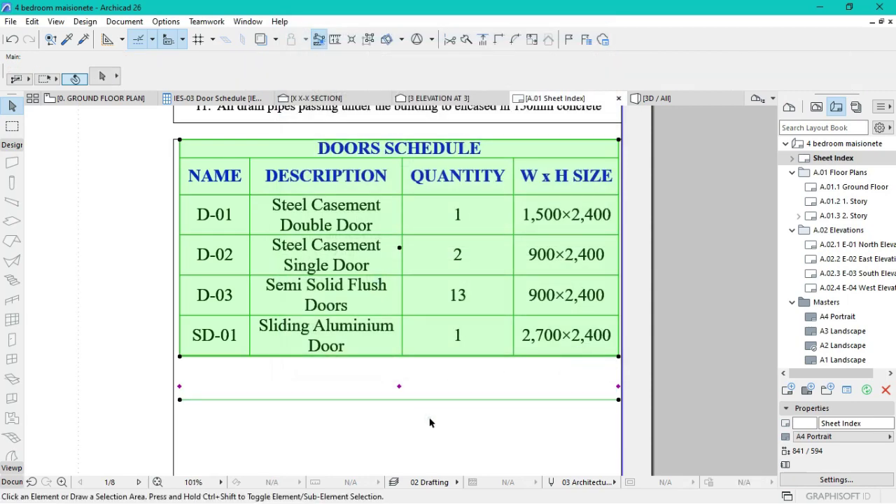
click(430, 422)
Check the door schedule's placement below the notes and how the whole layout sheet looks
click(157, 482)
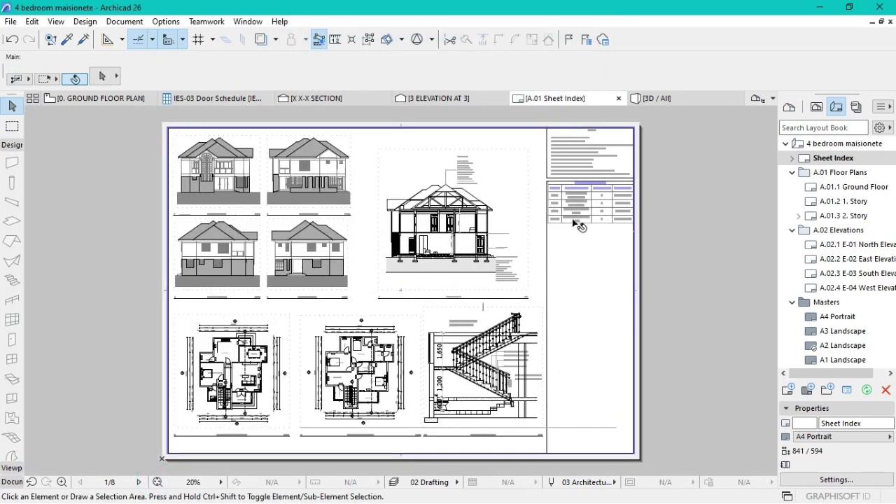
scroll(574, 158, up, 6)
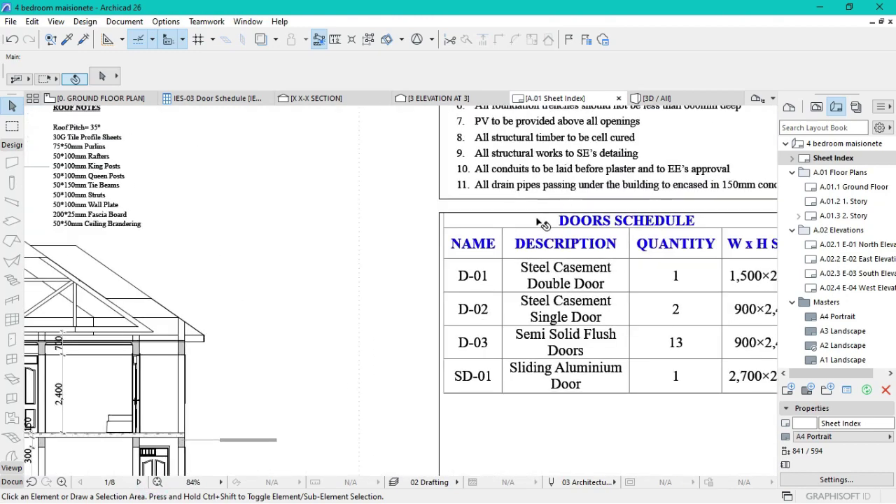
scroll(543, 223, down, 2)
scroll(474, 242, up, 3)
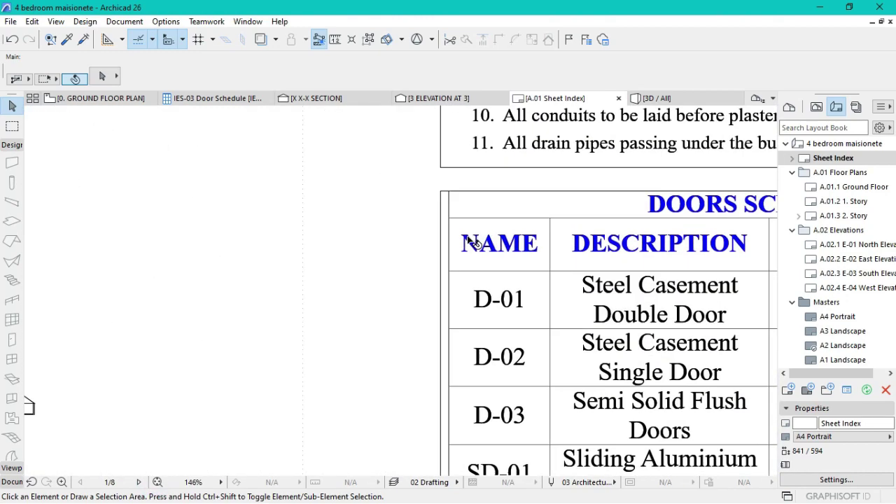
scroll(467, 241, down, 4)
scroll(422, 240, down, 1)
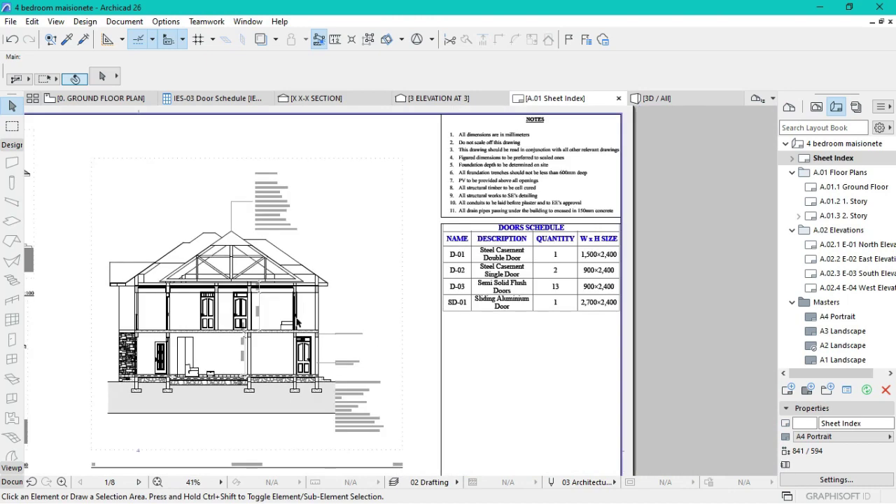
click(157, 482)
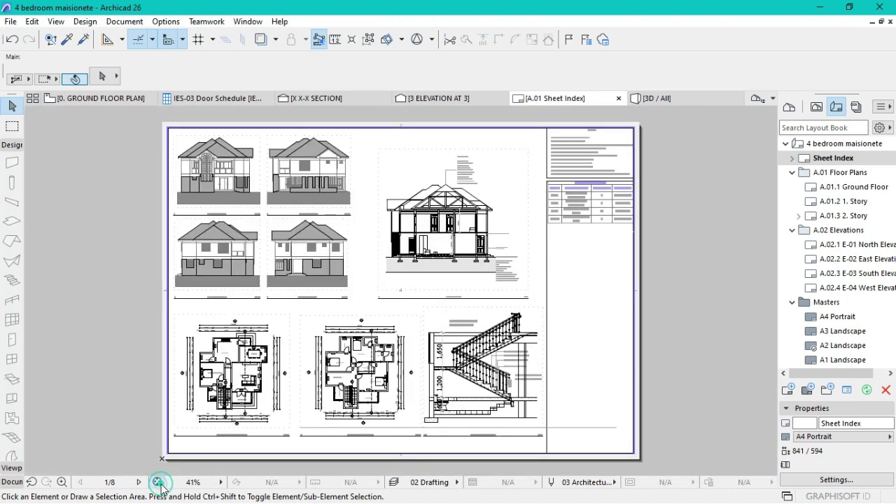